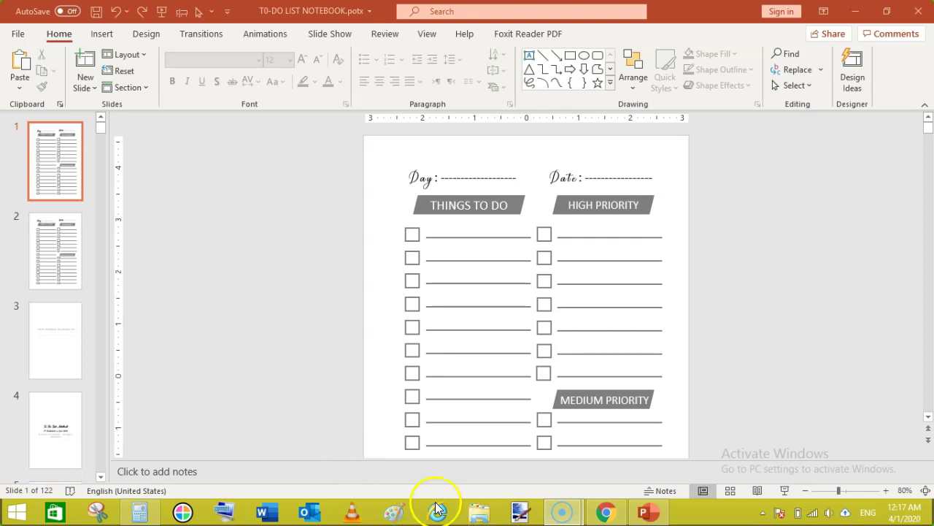
Glance at the YouTube channel page, then bring the TO-DO LIST NOTEBOOK presentation back to the front
left_click(603, 512)
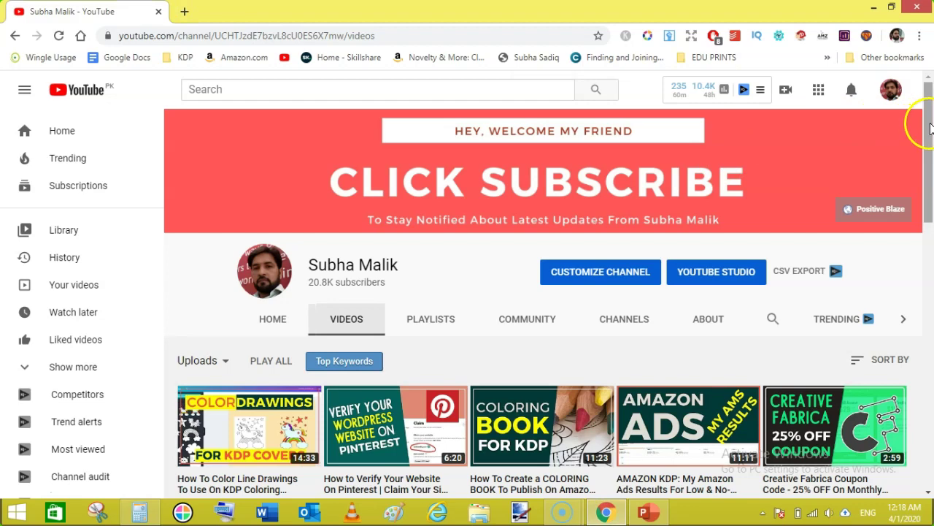
mouse_move(927, 130)
left_mouse_down()
mouse_move(931, 178)
mouse_move(931, 116)
left_mouse_up()
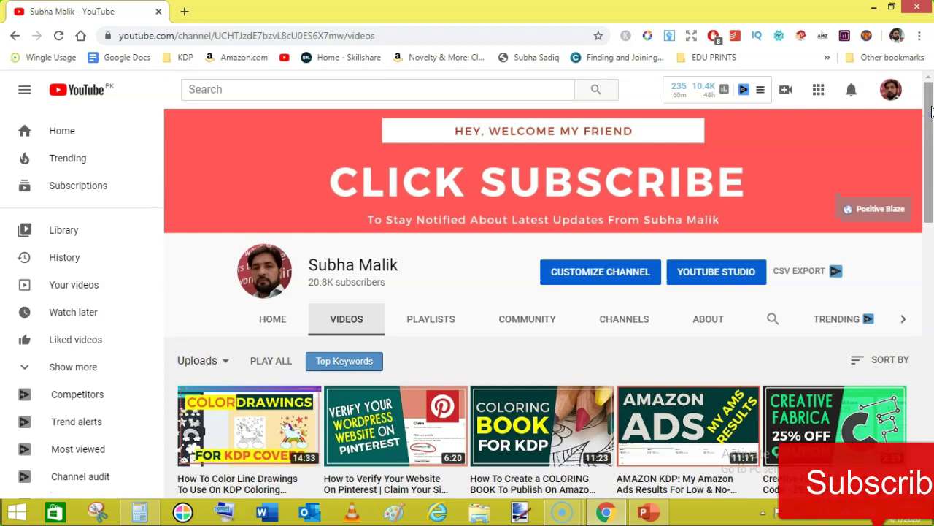
left_click(649, 511)
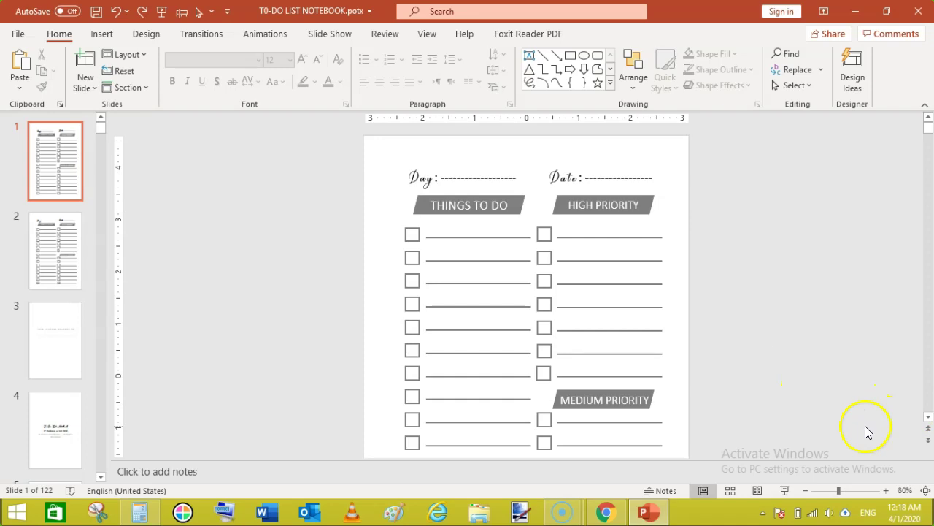
Zoom from 80% to 60% and scroll to the top of slide 1
left_click(805, 491)
left_click(805, 490)
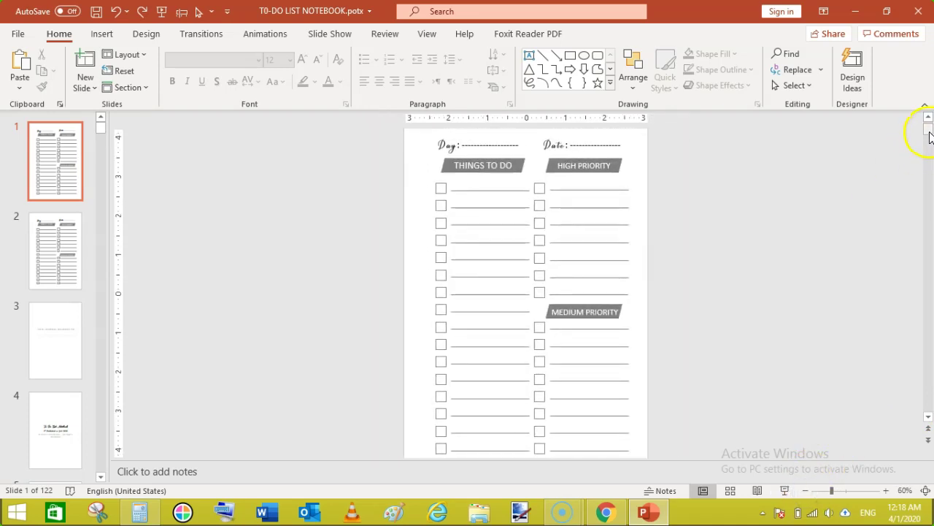
left_click_drag(931, 137, 926, 128)
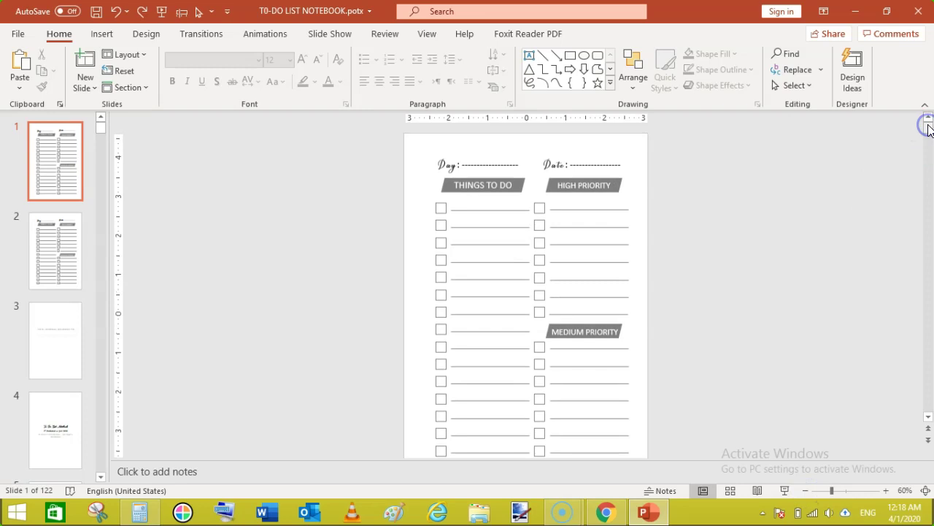
left_click(447, 165)
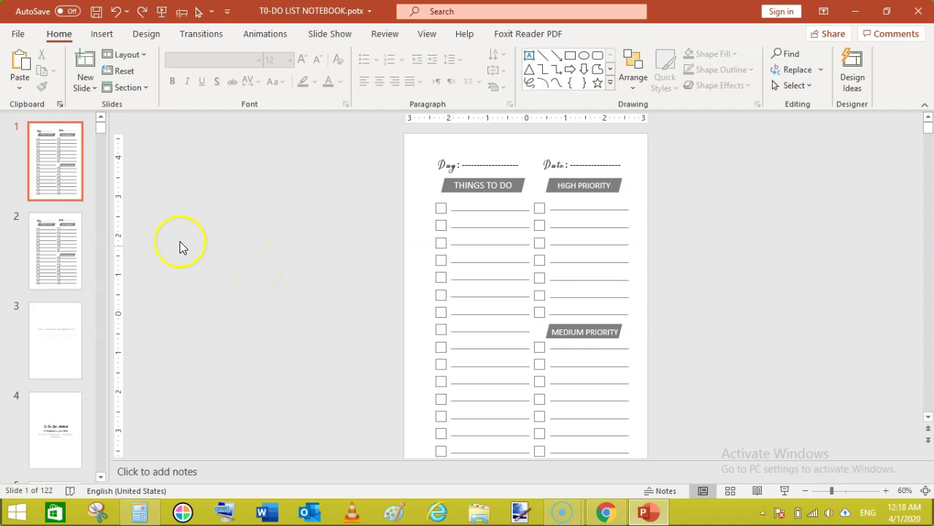
left_click(142, 36)
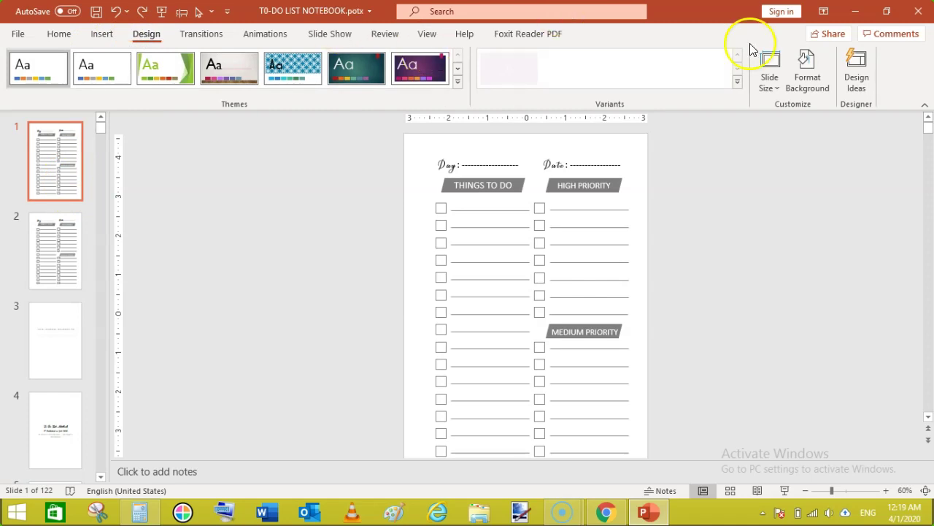
left_click(777, 94)
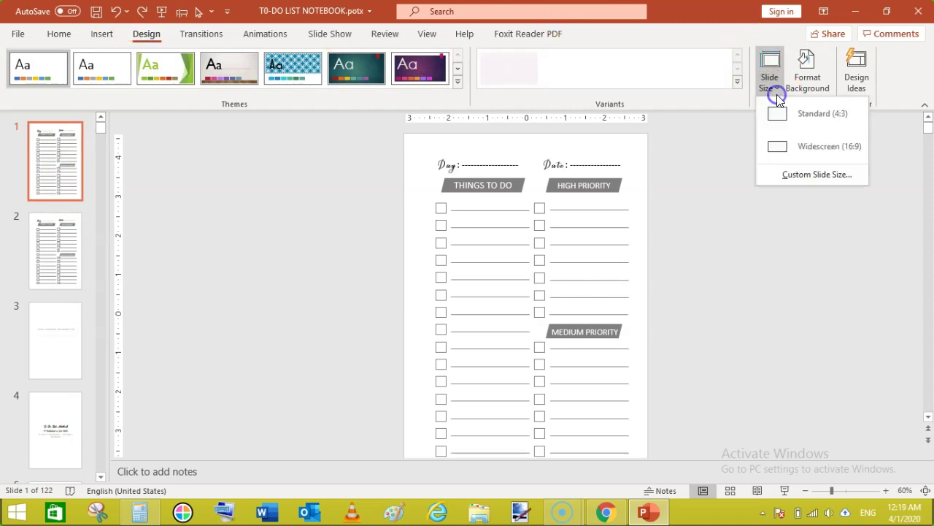
left_click(813, 175)
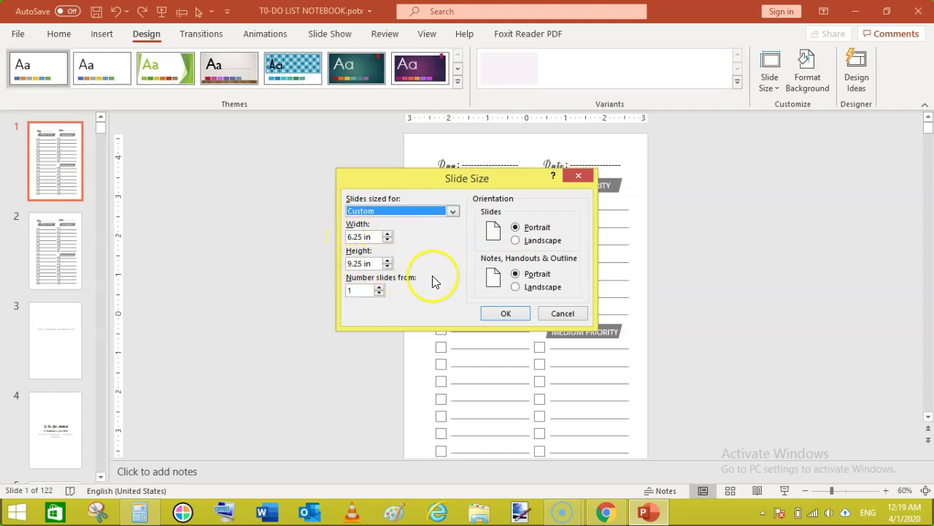
left_click(504, 314)
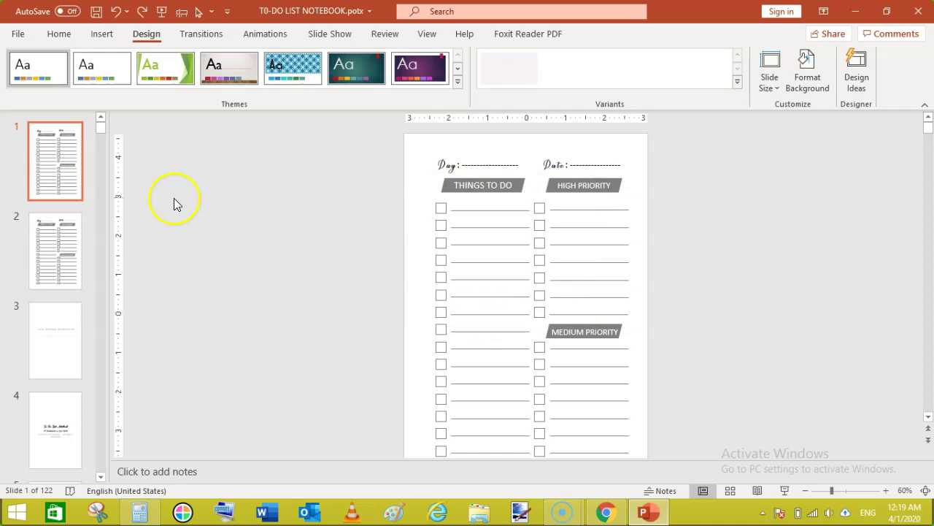
Insert a Blank-layout slide as slide 2, making 123 slides
left_click(106, 41)
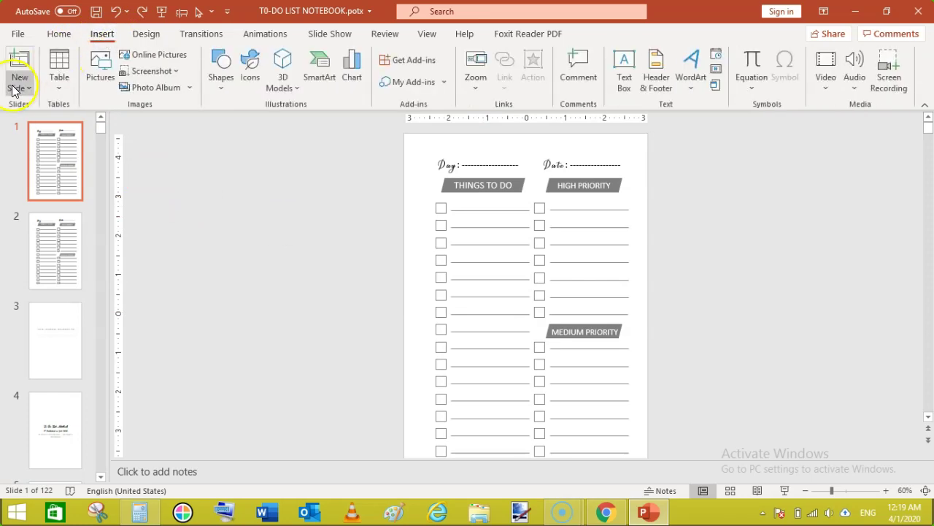
left_click(16, 86)
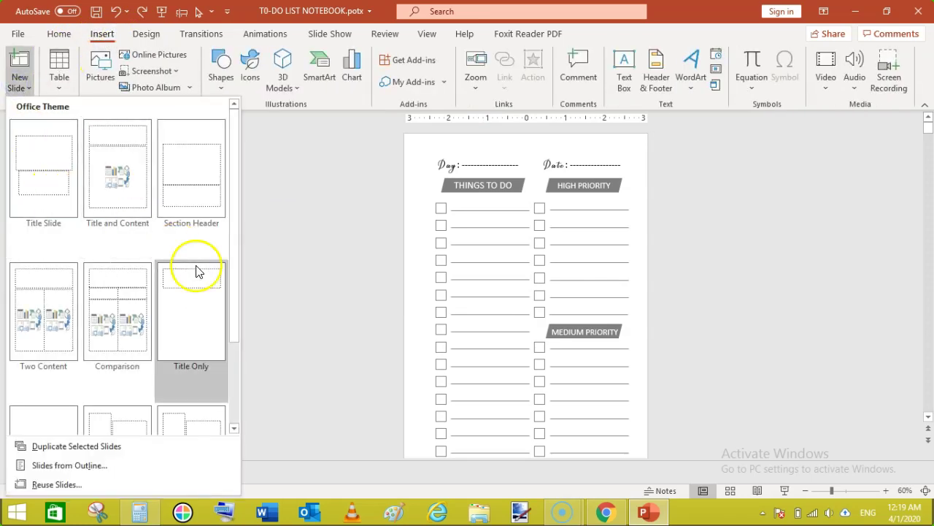
left_click_drag(235, 205, 236, 285)
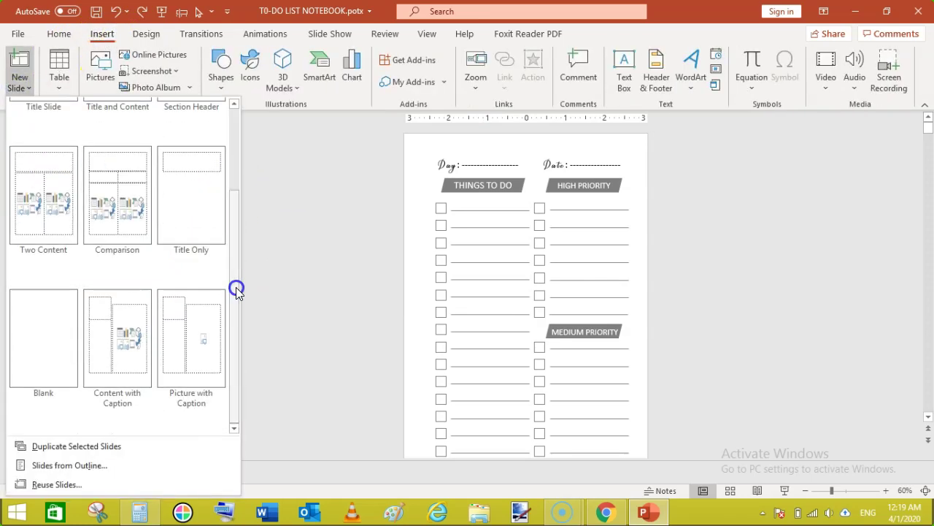
left_click(43, 322)
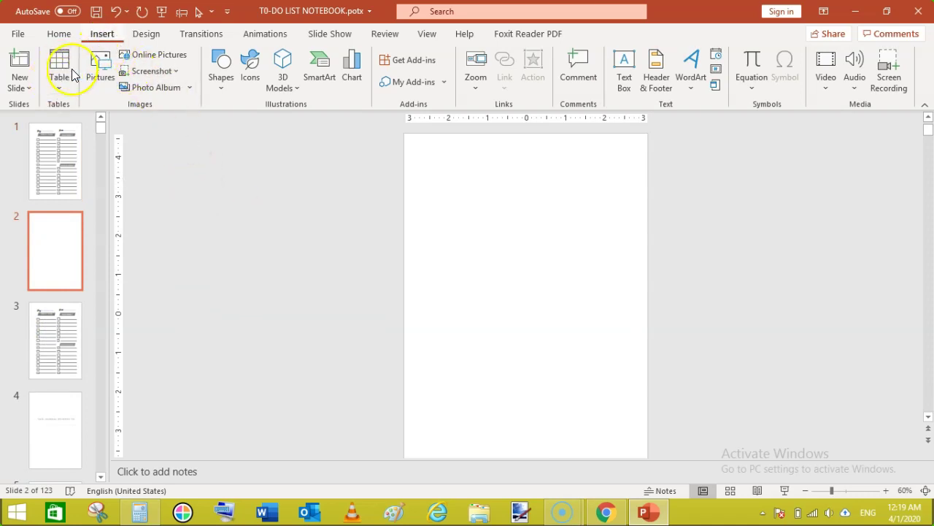
Add a text box at the slide's top left reading 'Day: _________'
left_click(624, 77)
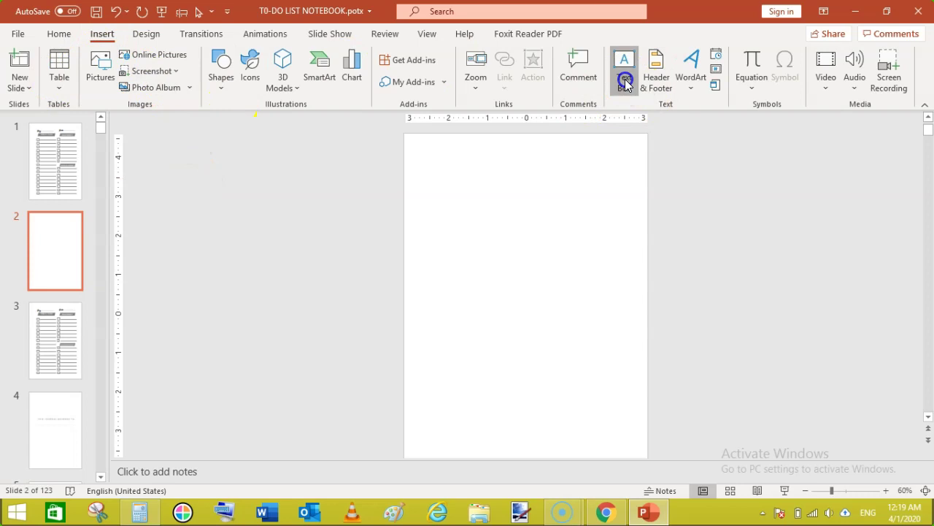
left_click_drag(419, 155, 526, 182)
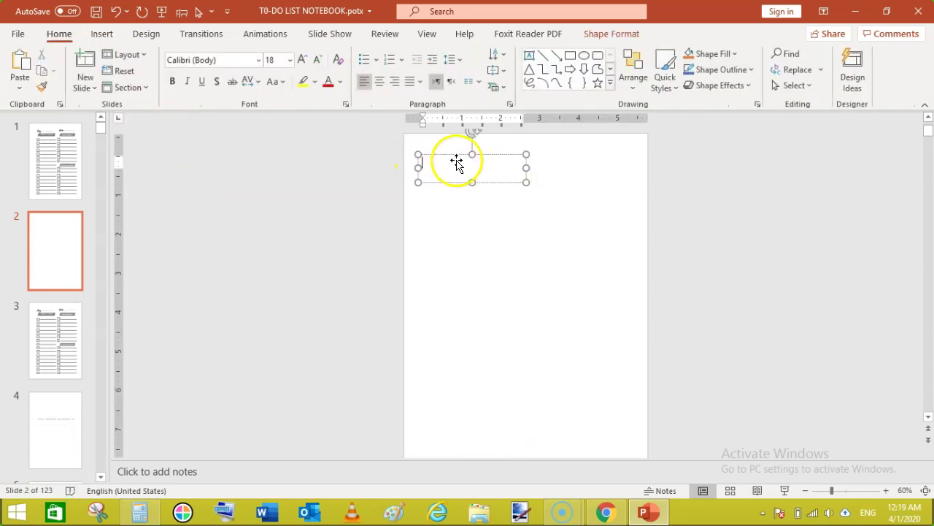
left_click_drag(457, 157, 463, 155)
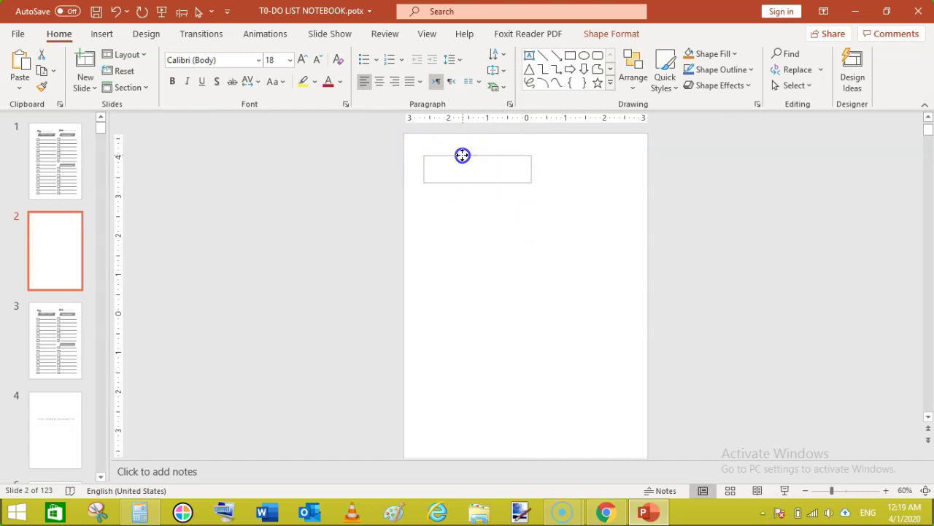
left_click(463, 156)
left_click(507, 158)
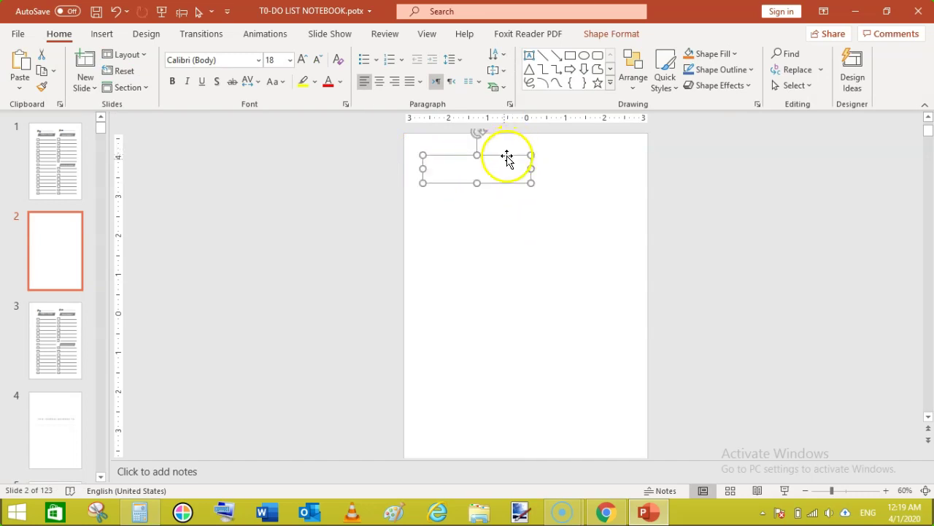
left_click_drag(457, 167, 510, 157)
left_click(472, 167)
left_click(471, 167)
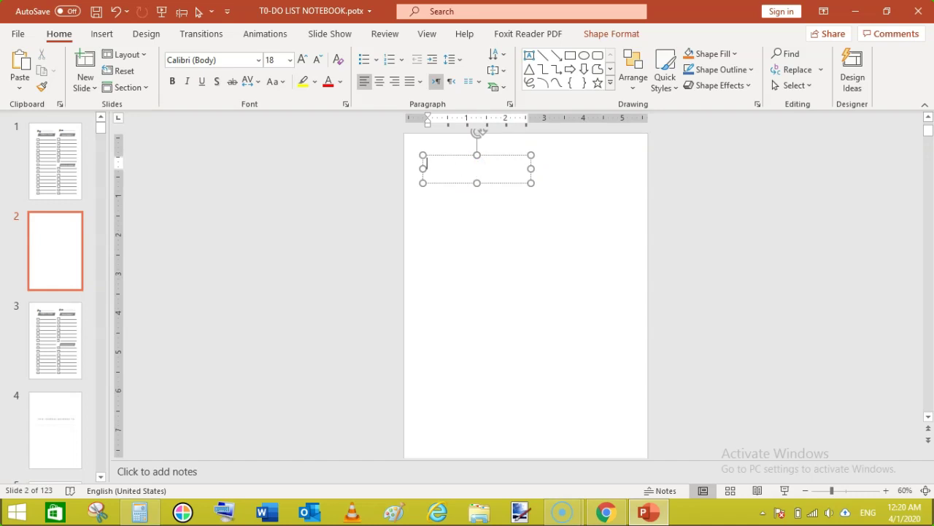
type("Day:")
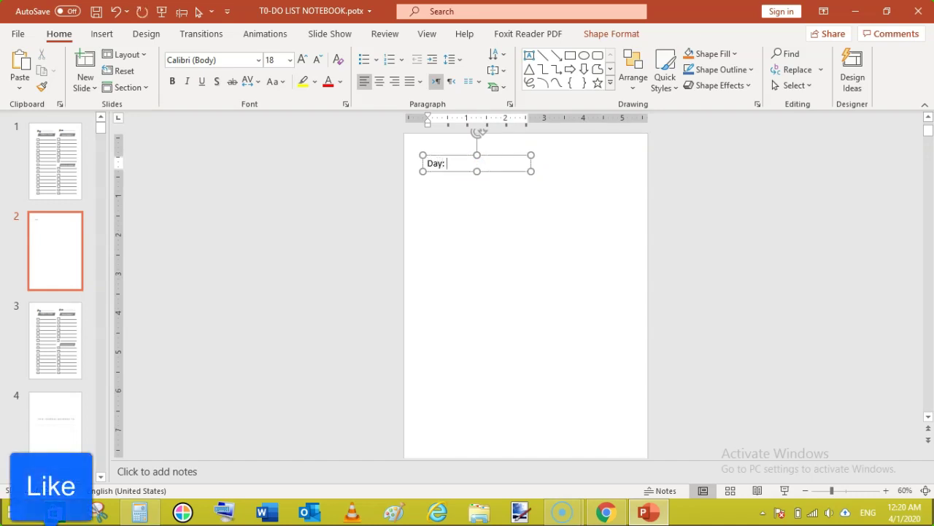
type(" _______")
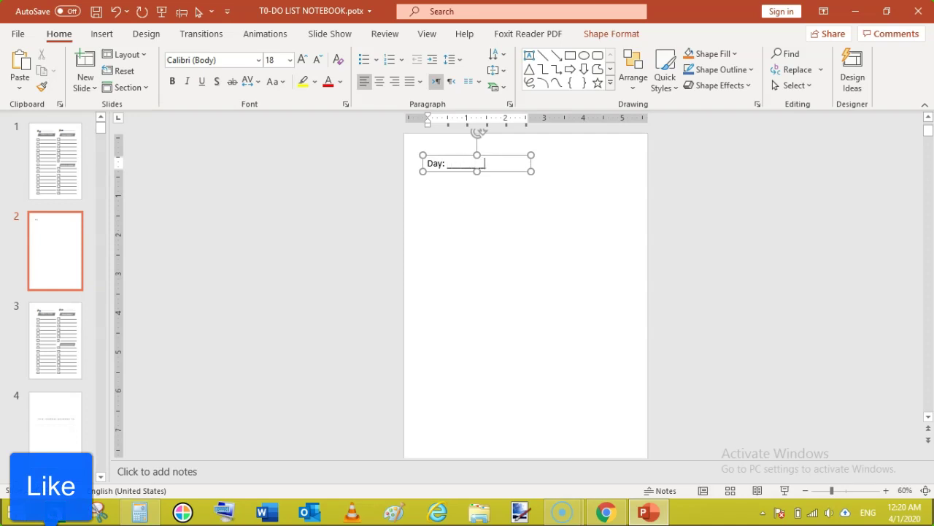
type("_____")
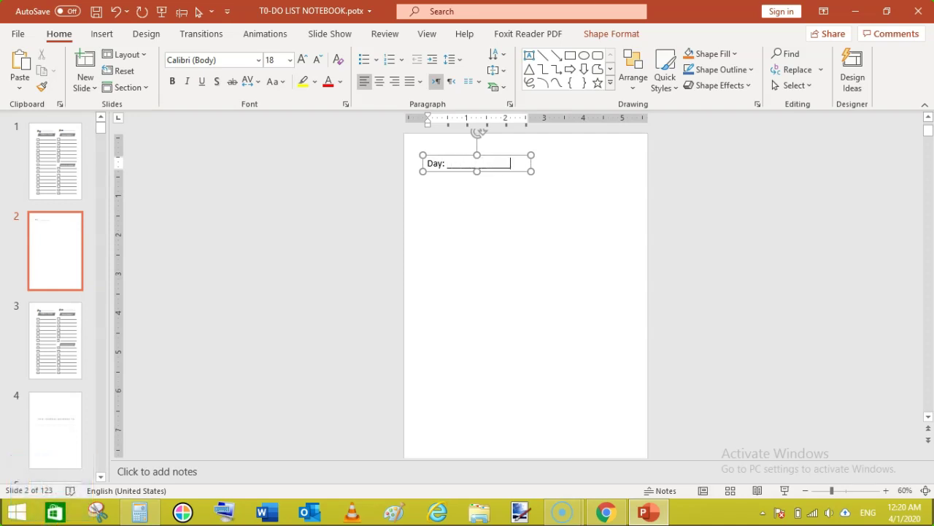
left_click(699, 198)
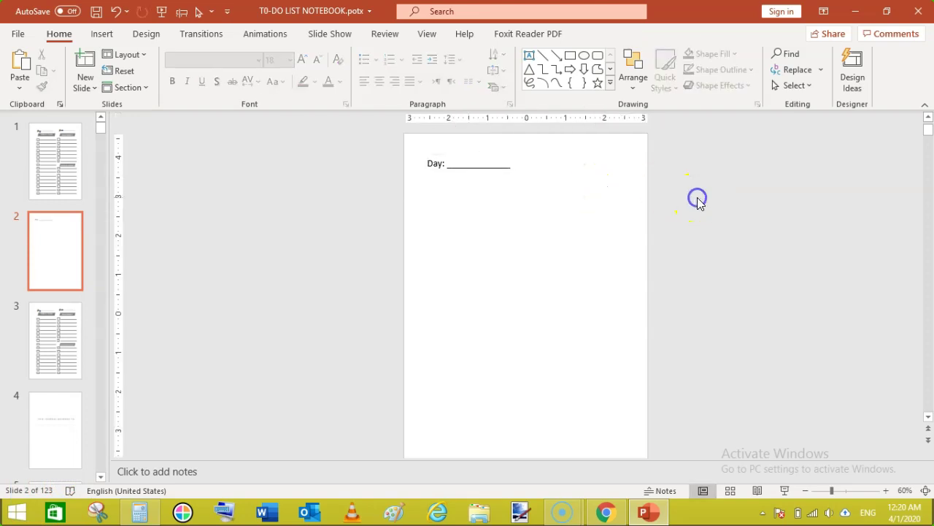
Copy the Day field to its right and relabel the copy 'Date:'
left_click(495, 169)
mouse_move(495, 170)
left_mouse_down()
mouse_move(492, 183)
mouse_move(592, 169)
left_mouse_up()
left_click(548, 163)
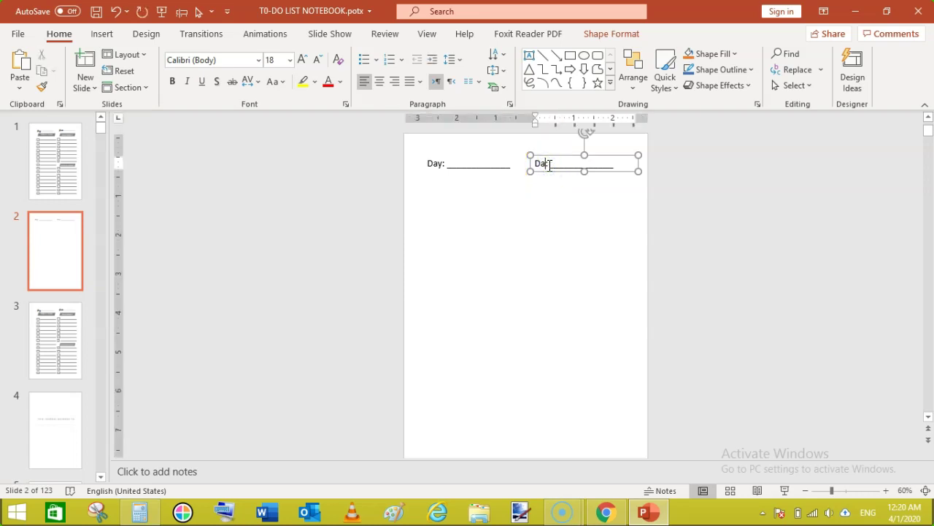
left_click(680, 192)
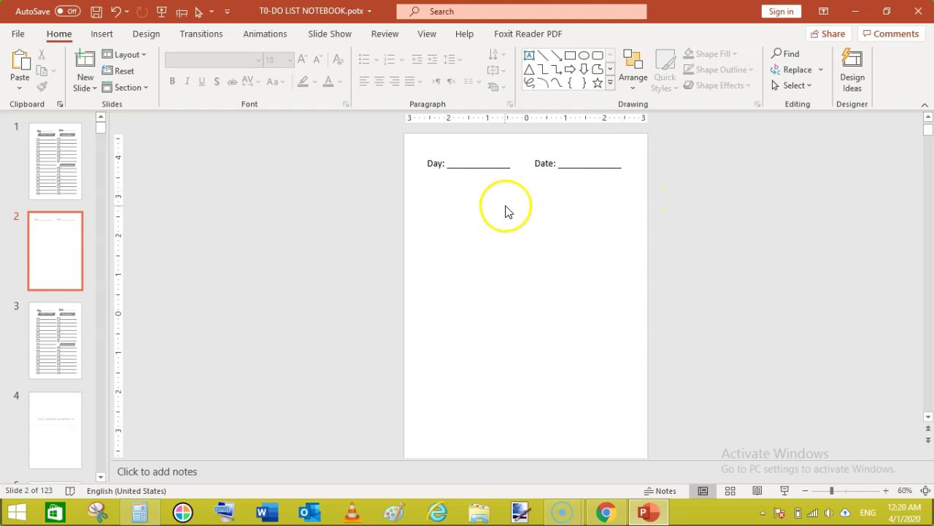
Tick Guides in the View tab's Show group to display alignment lines
left_click(430, 40)
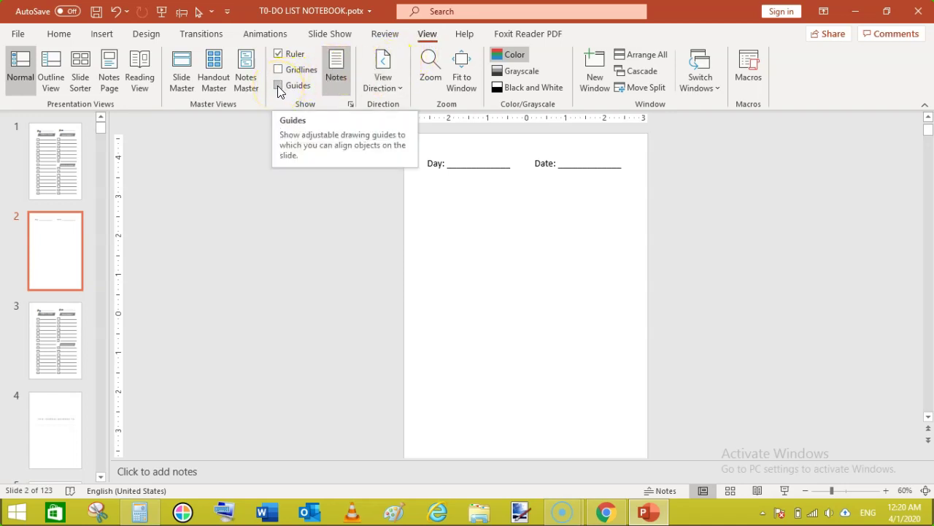
left_click(278, 85)
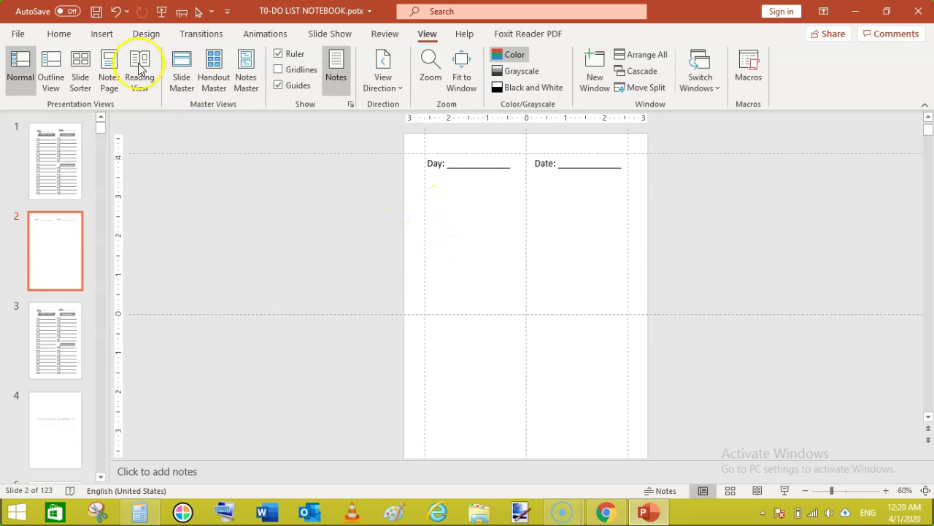
Draw a small rectangle square below the Day label
left_click(102, 37)
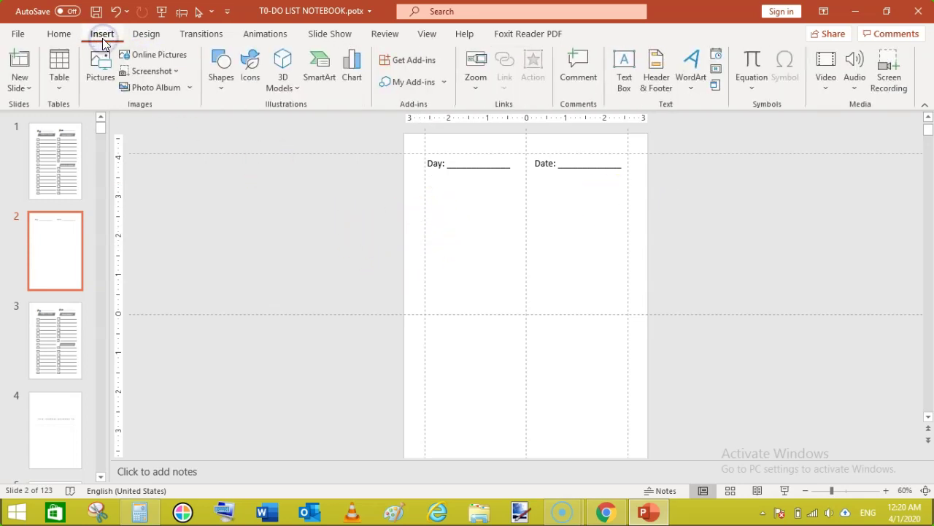
left_click(223, 84)
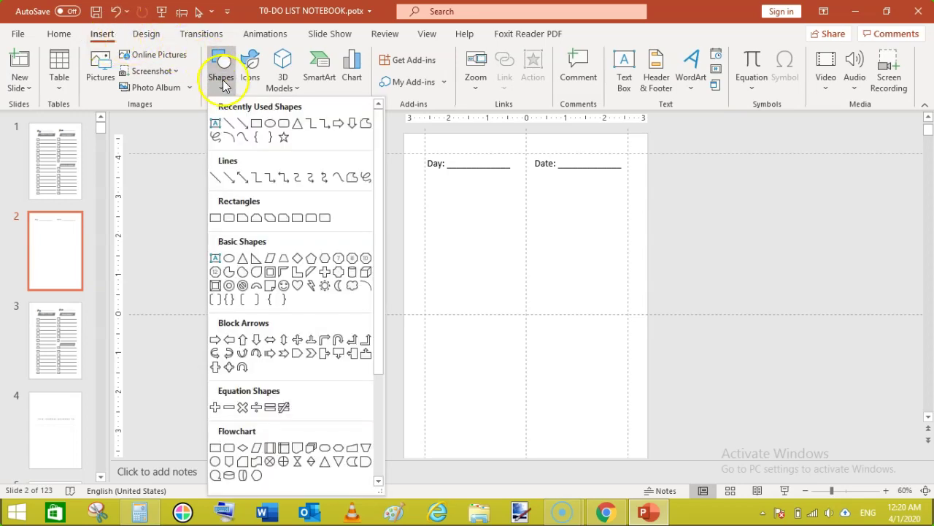
left_click(256, 123)
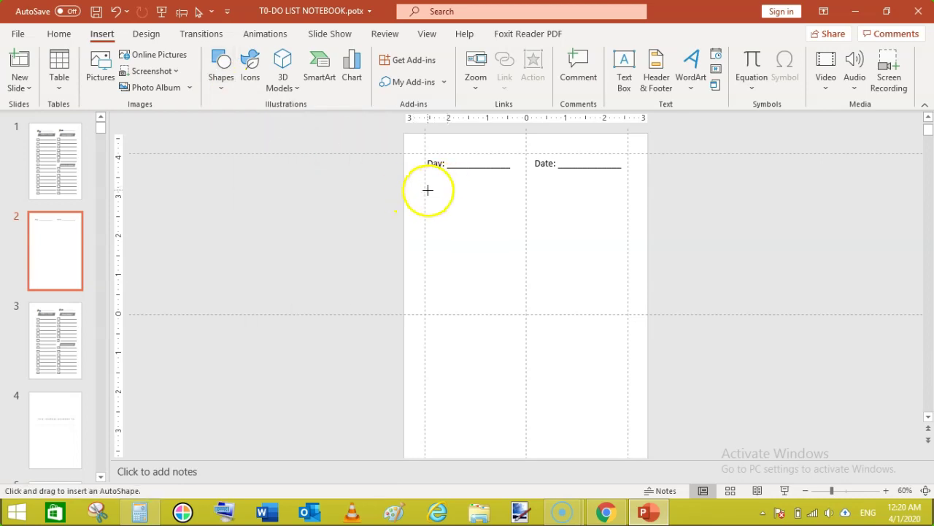
left_click_drag(428, 190, 439, 200)
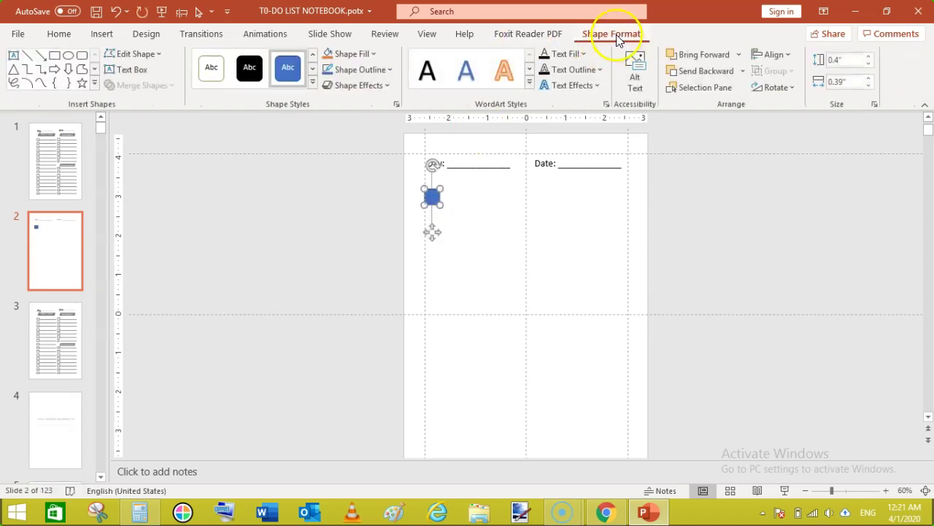
Give the square No Fill and a dark grey outline
left_click(373, 54)
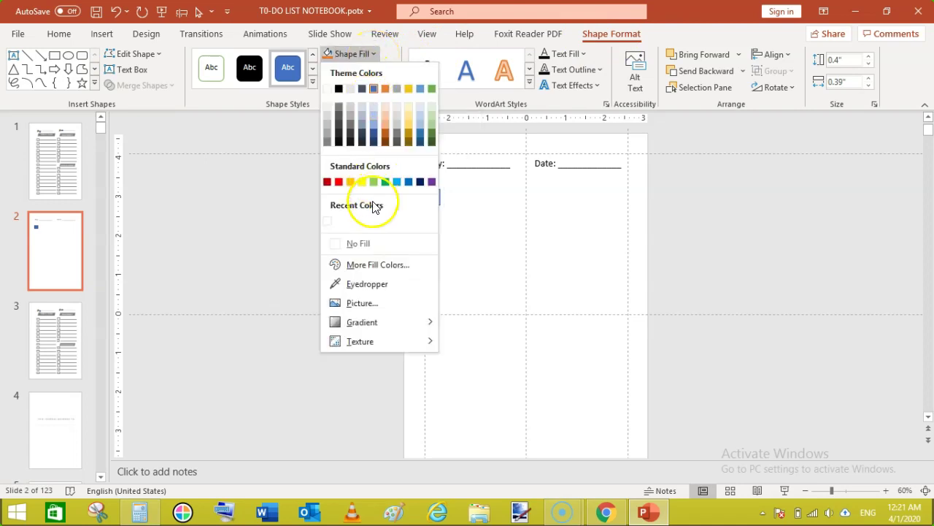
left_click(356, 244)
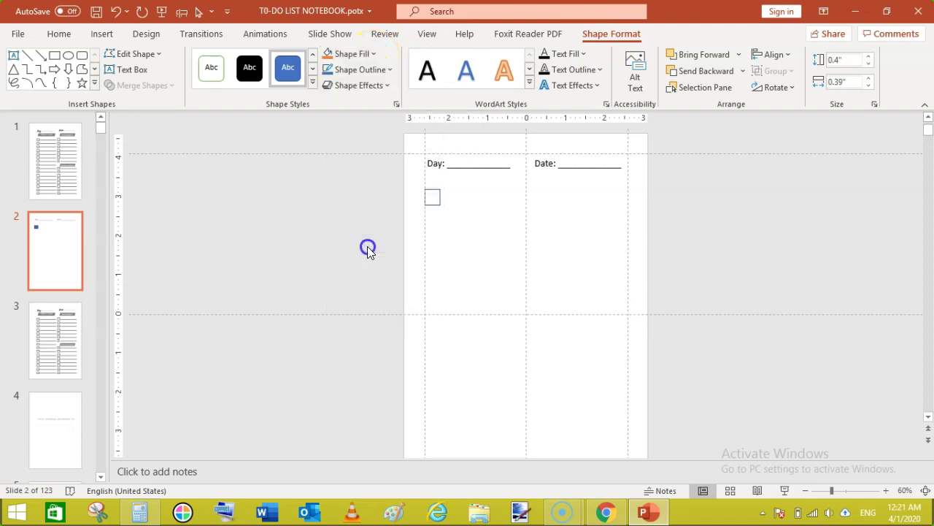
left_click(390, 71)
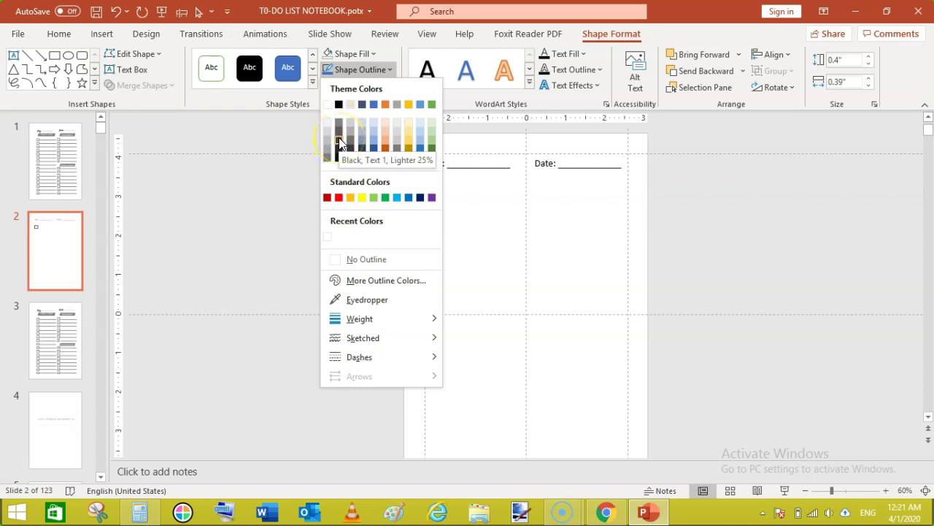
left_click(339, 140)
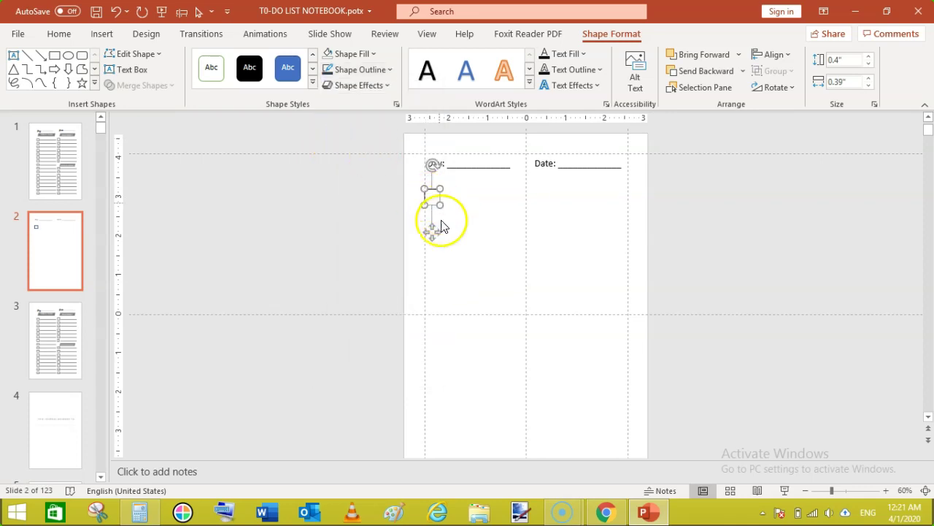
Nudge the 0.28-inch checkbox square until it aligns under the Day label
left_click(434, 229)
left_click_drag(436, 229, 438, 230)
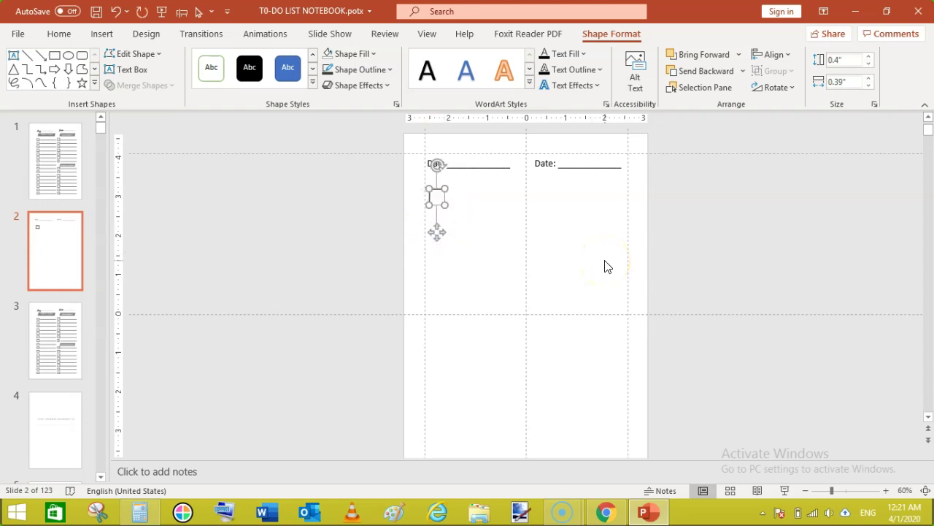
key("Left")
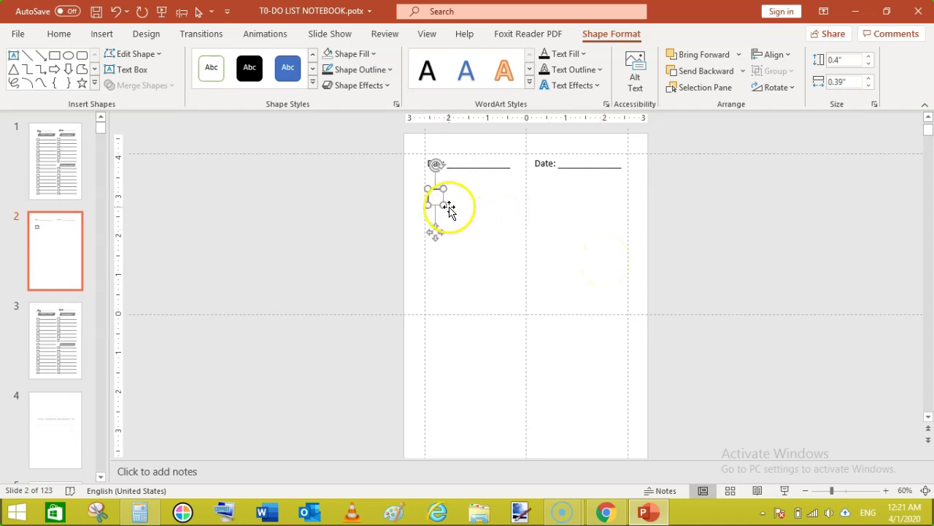
left_click_drag(446, 205, 443, 202)
left_click_drag(438, 200, 438, 200)
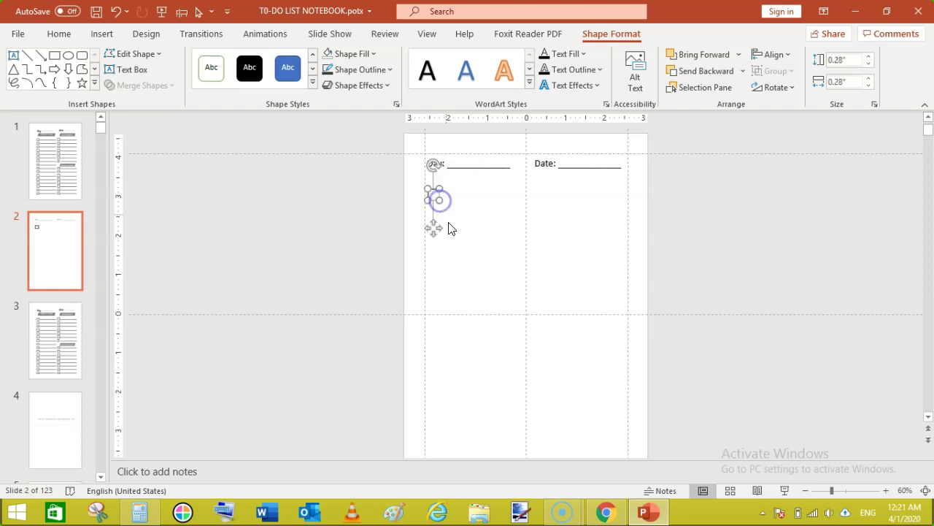
left_click(447, 224)
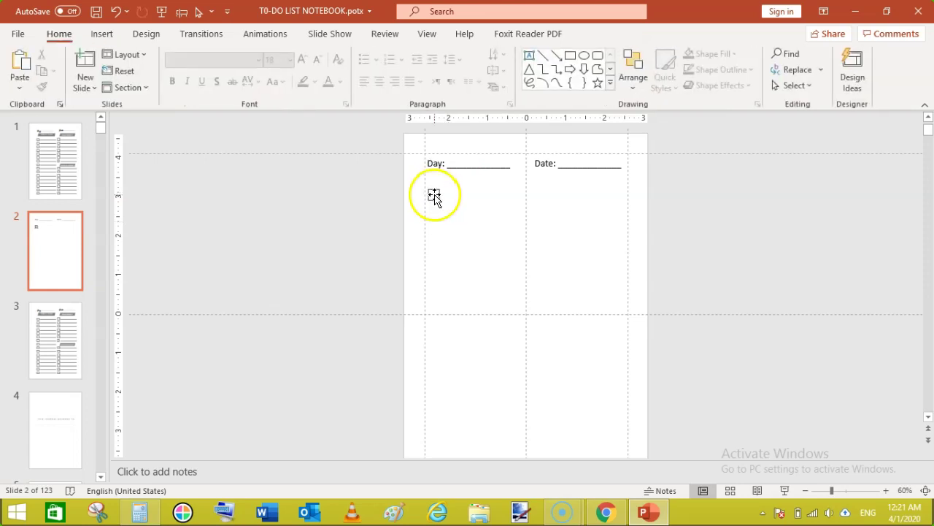
left_click(434, 194)
left_click(371, 207)
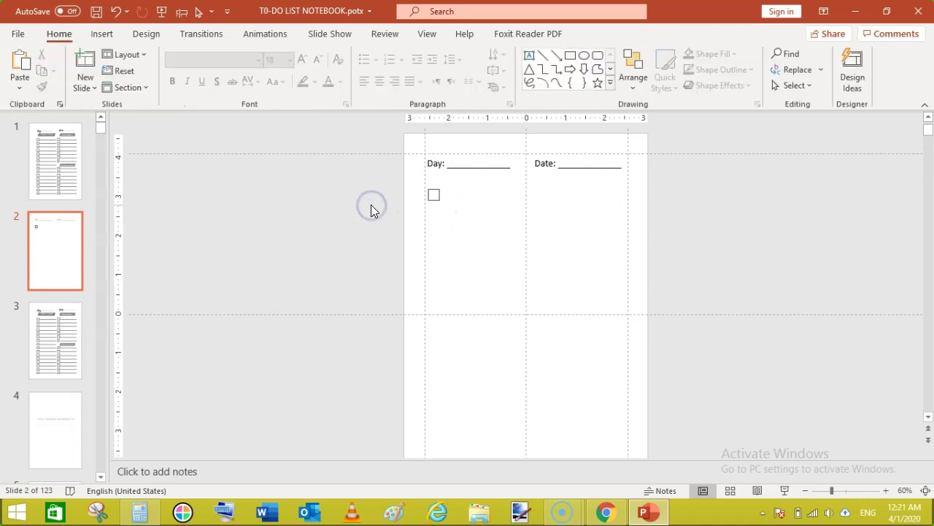
Draw a straight line beside the checkbox, shorten it to 1.88 inches and level it
left_click(107, 36)
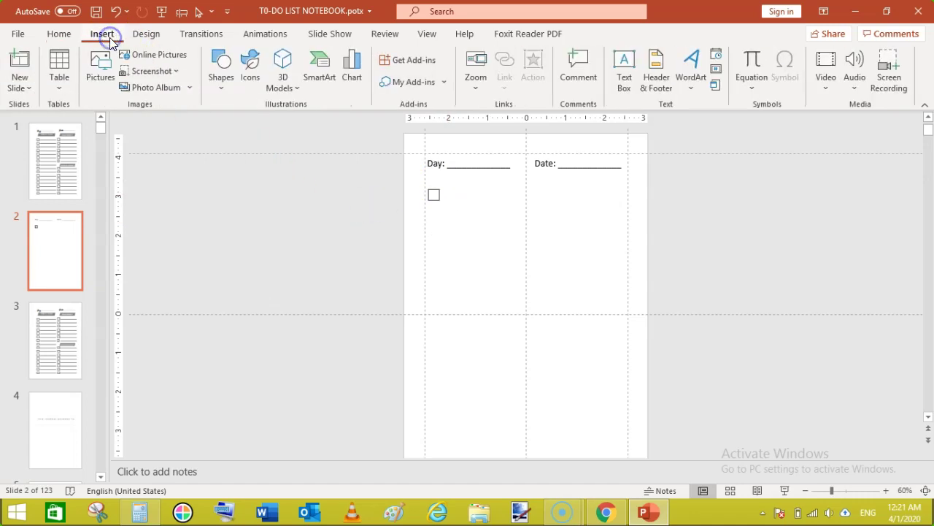
left_click(223, 82)
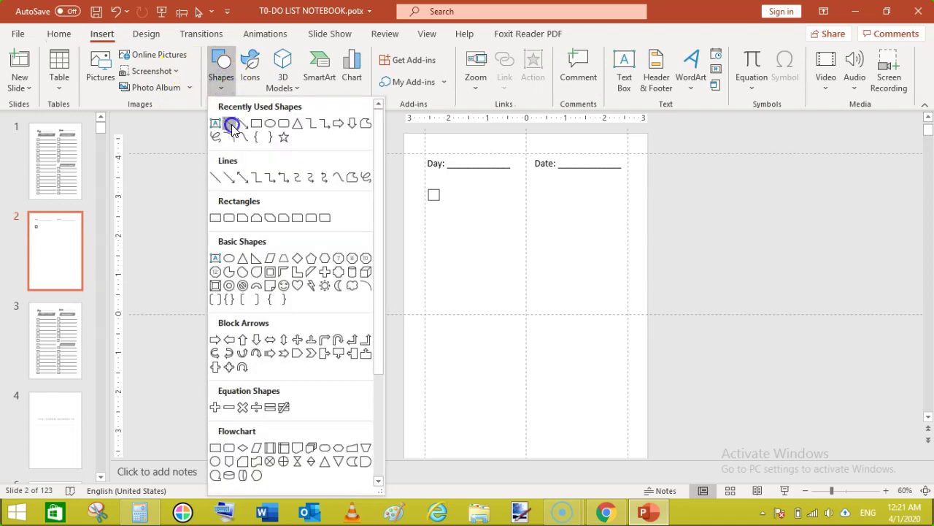
left_click(232, 127)
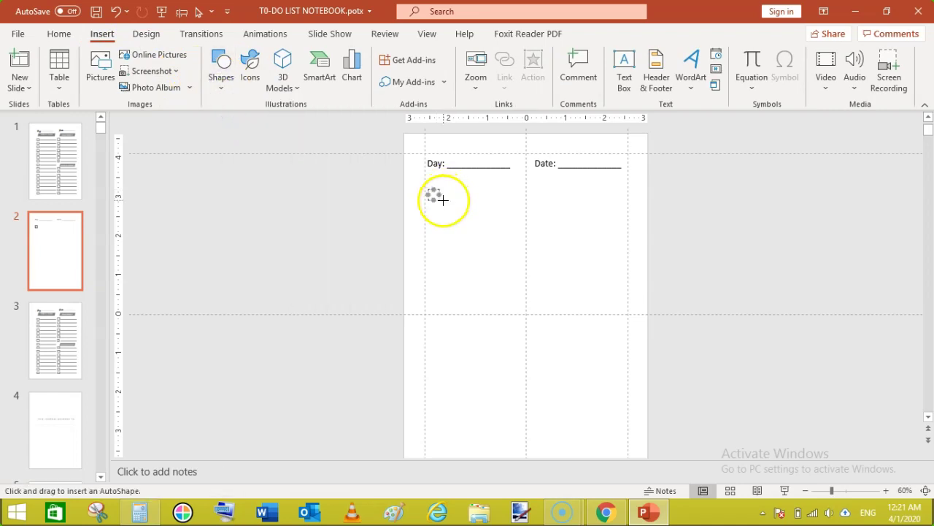
left_click_drag(441, 199, 519, 200)
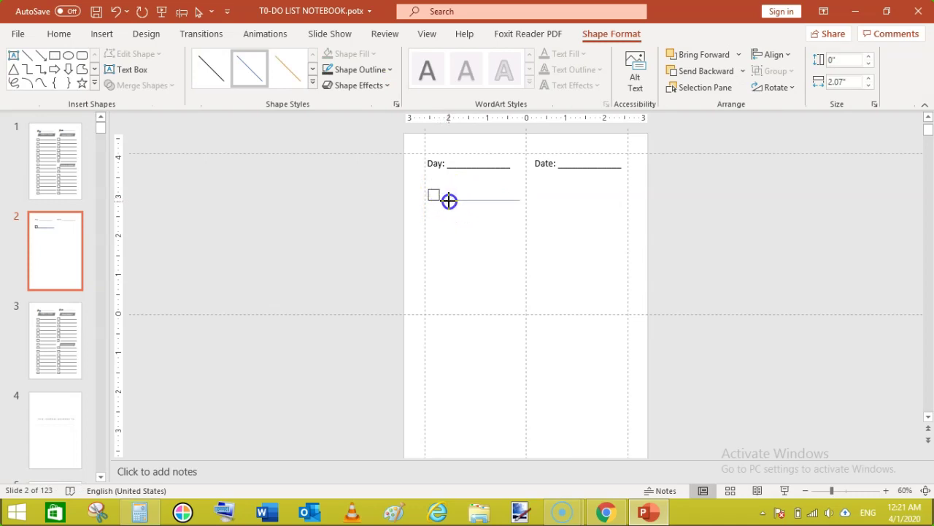
left_click_drag(447, 200, 438, 200)
left_click(73, 170)
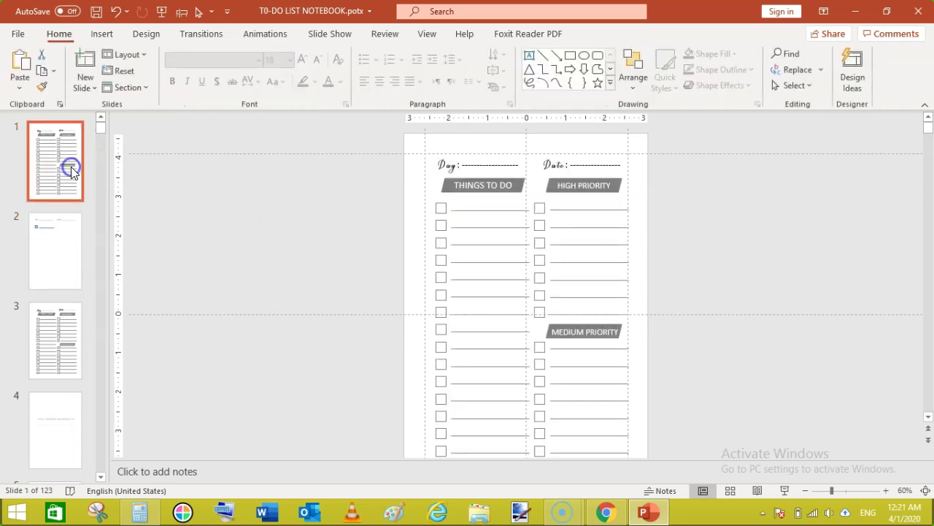
left_click(55, 244)
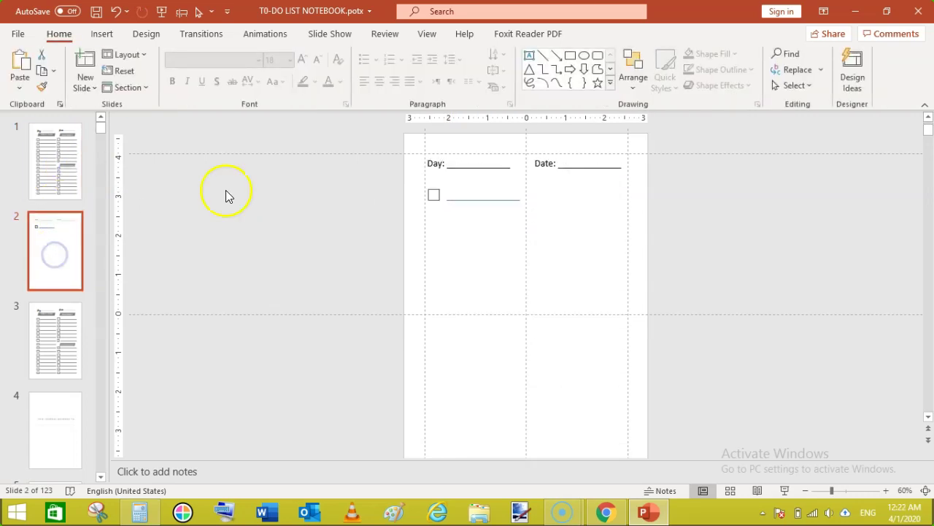
left_click(493, 199)
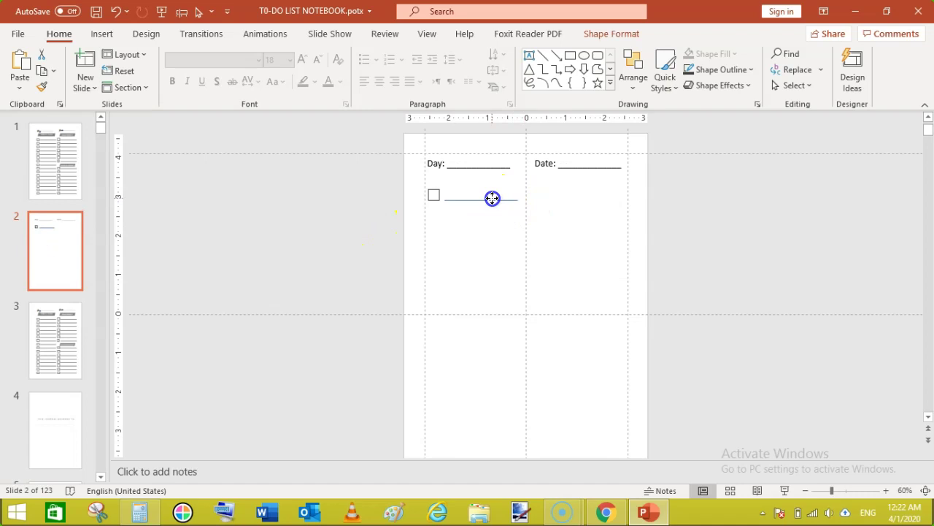
left_click_drag(493, 198, 493, 198)
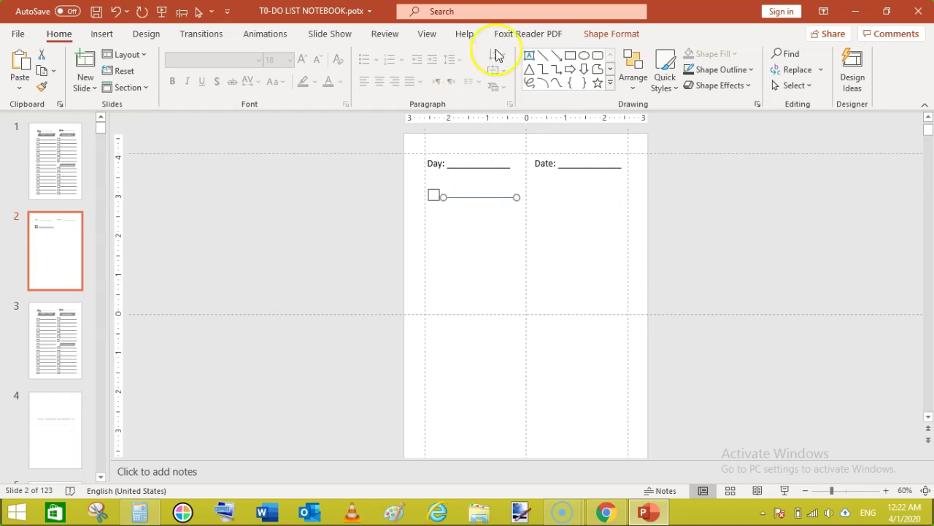
Colour the writing line's outline dark grey
left_click(626, 37)
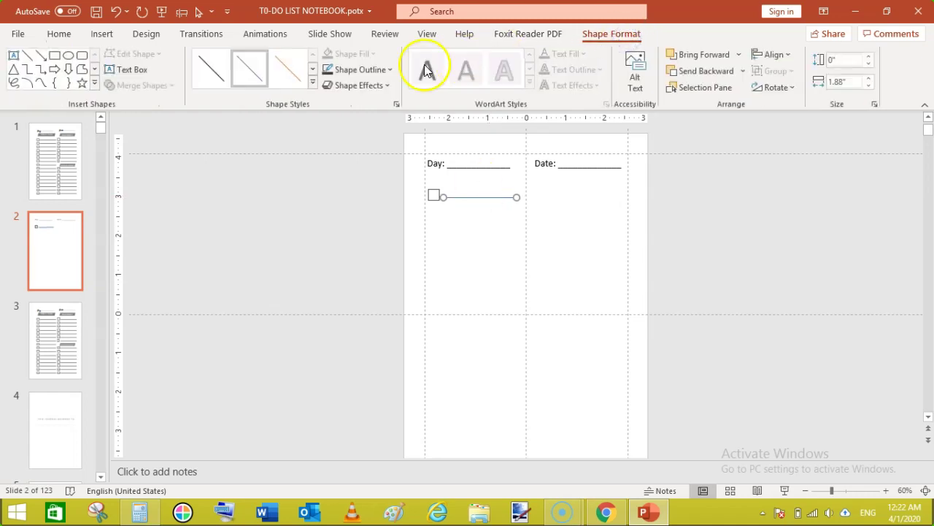
left_click(387, 71)
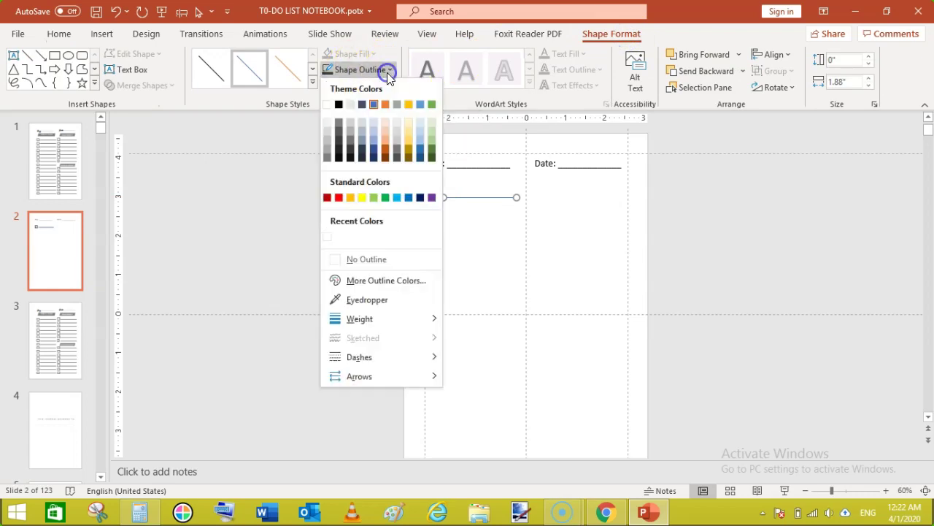
left_click(339, 143)
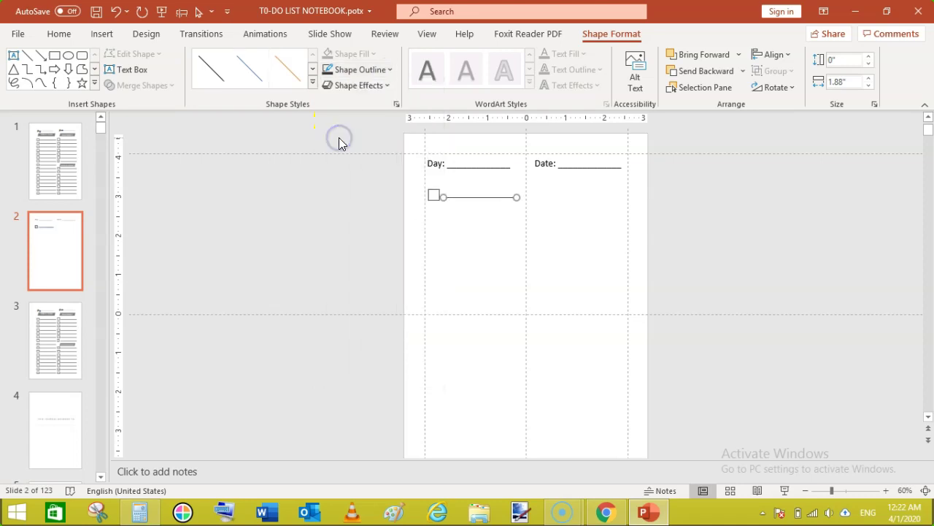
left_click(340, 190)
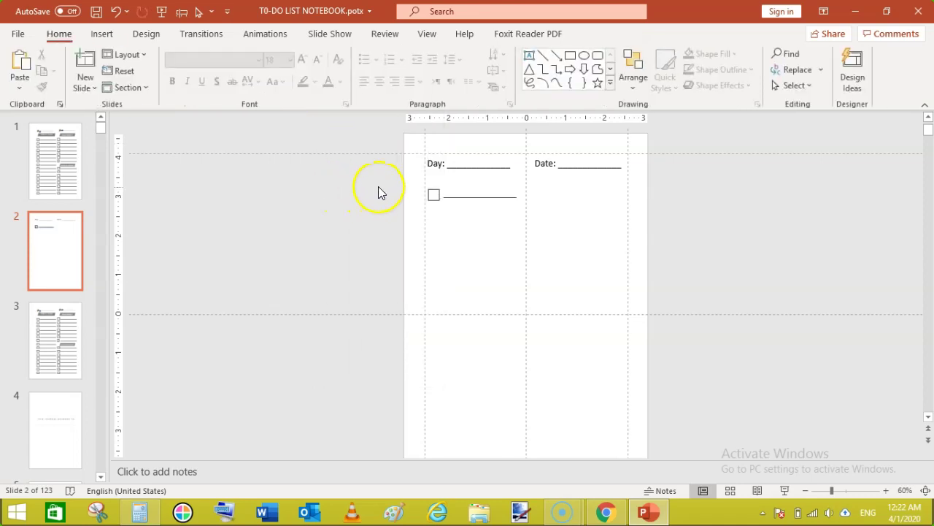
Group the selected checkbox and line into one 2.27 x 0.28-inch entry
left_click_drag(369, 181, 522, 211)
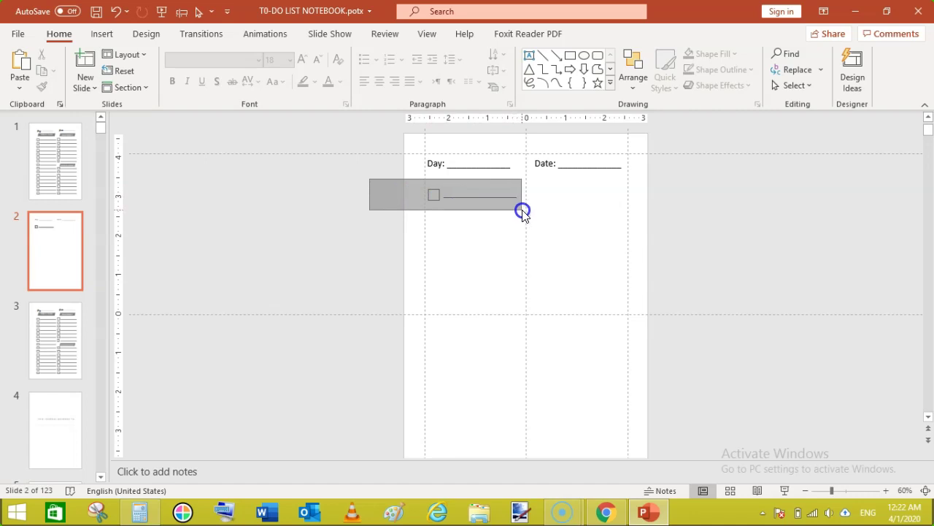
left_click_drag(522, 212, 522, 212)
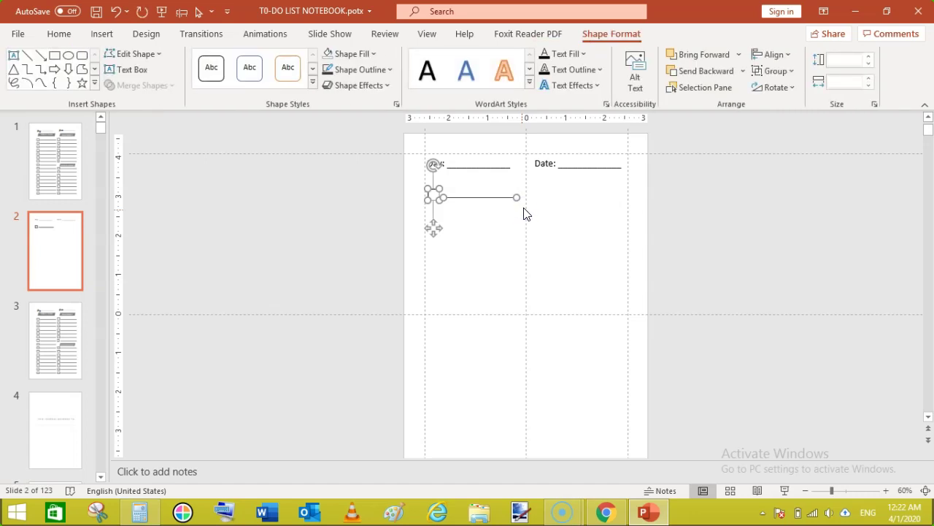
left_click(778, 74)
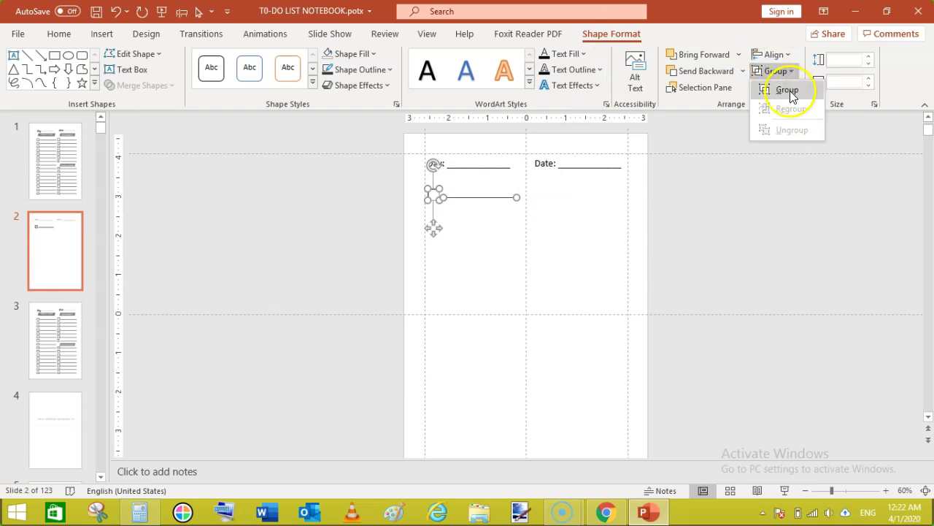
left_click(788, 90)
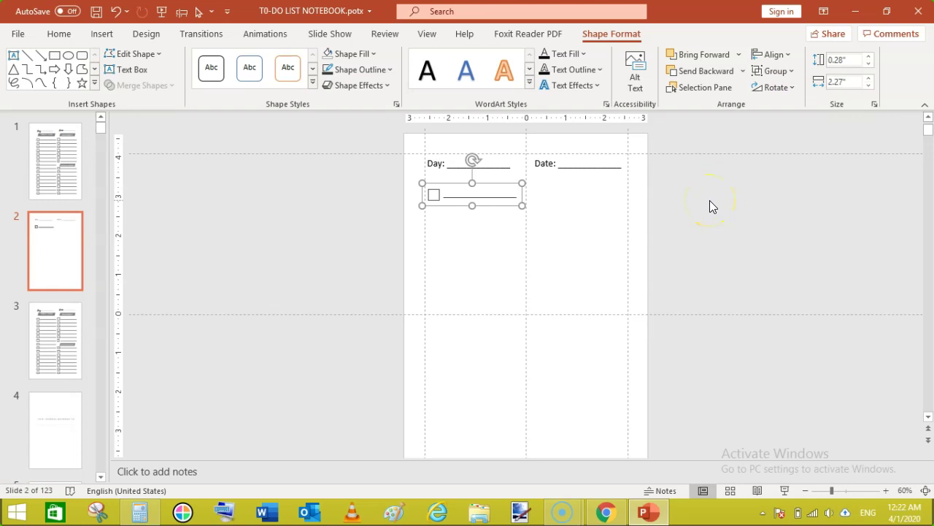
Duplicate the checkbox row with Ctrl+D repeatedly to stack 14 evenly spaced entries
key("ctrl+d")
left_click_drag(453, 201, 482, 220)
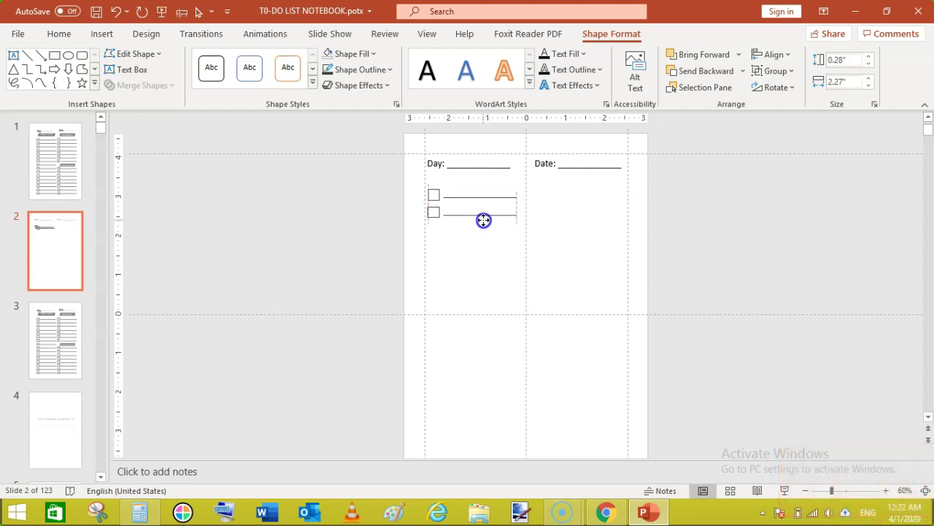
left_click(381, 234)
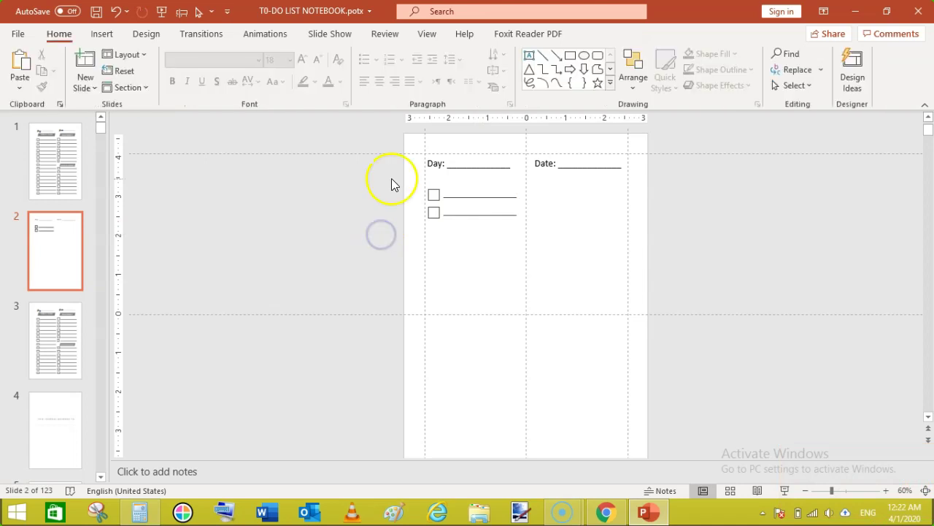
left_click_drag(391, 179, 519, 220)
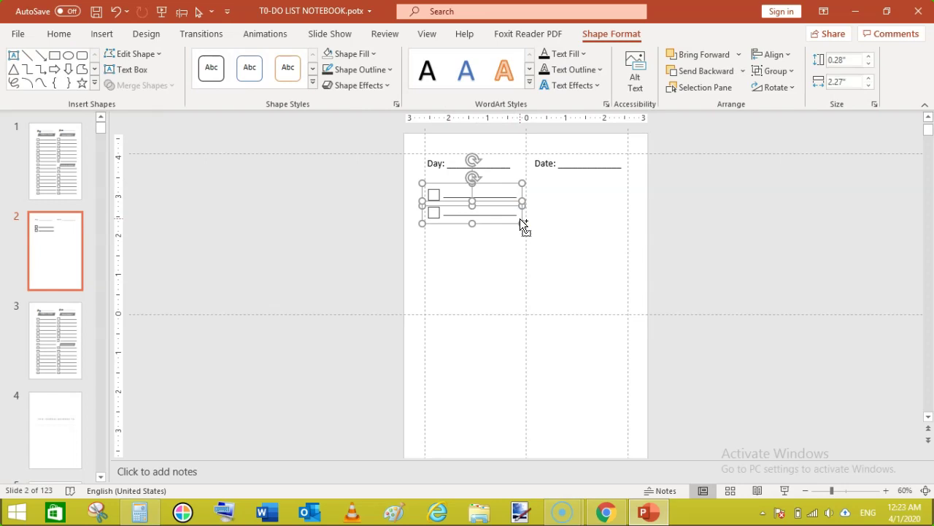
key("ctrl+d")
left_click(498, 221)
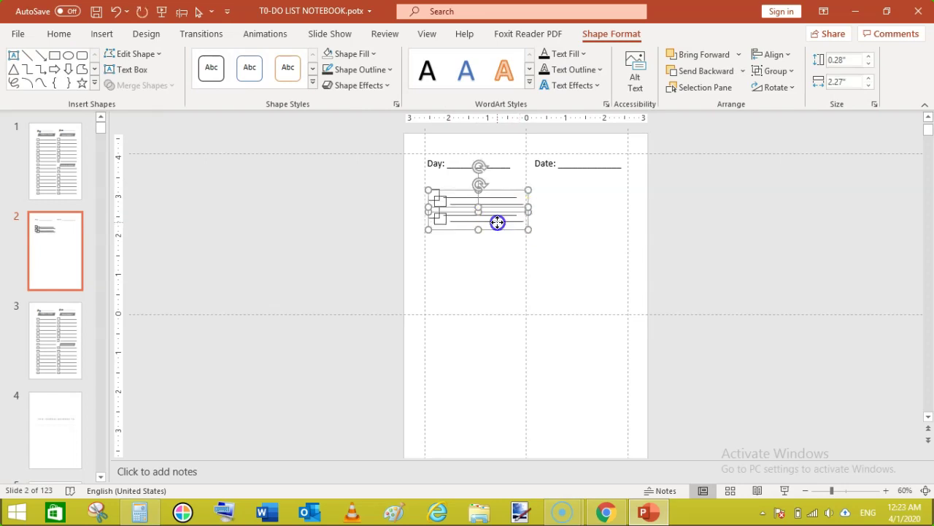
left_click_drag(497, 222, 490, 253)
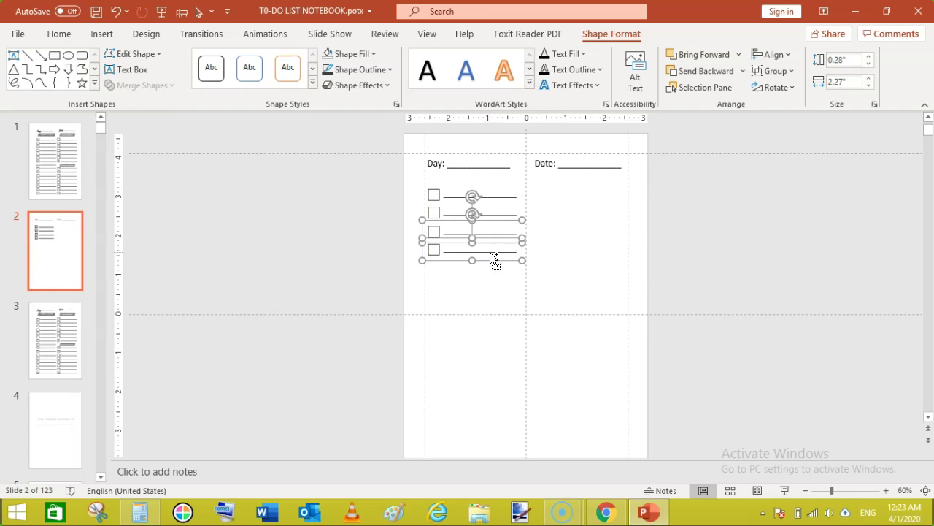
key("ctrl+d")
key("ctrl+d")
key("ctrl+d")
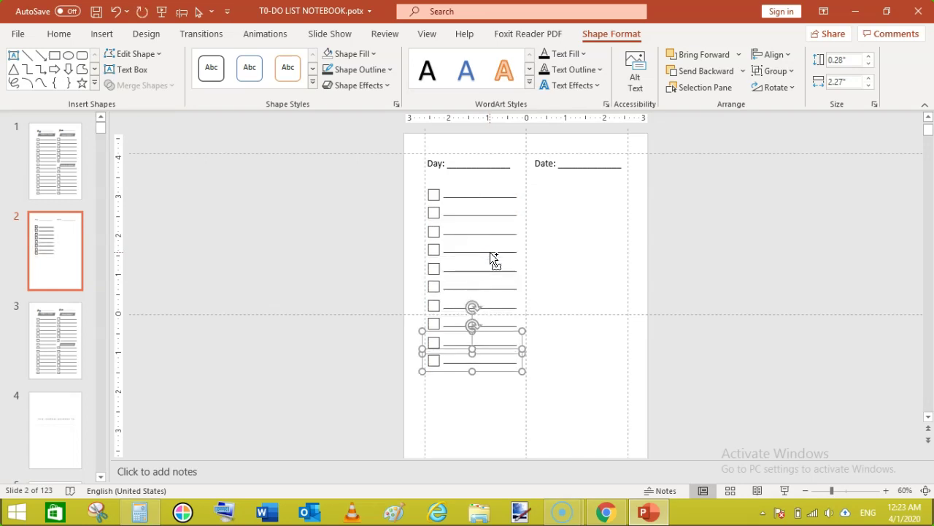
key("ctrl+d")
key("ctrl+d")
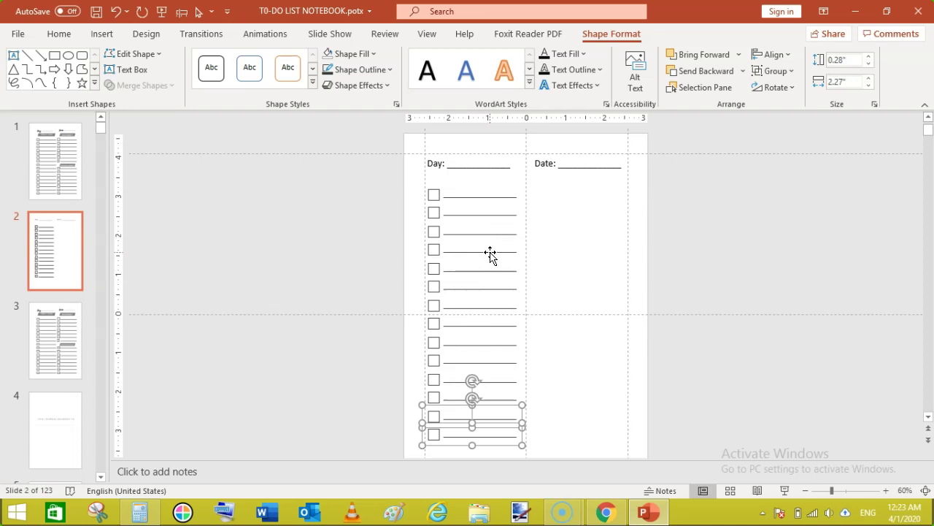
left_click(373, 273)
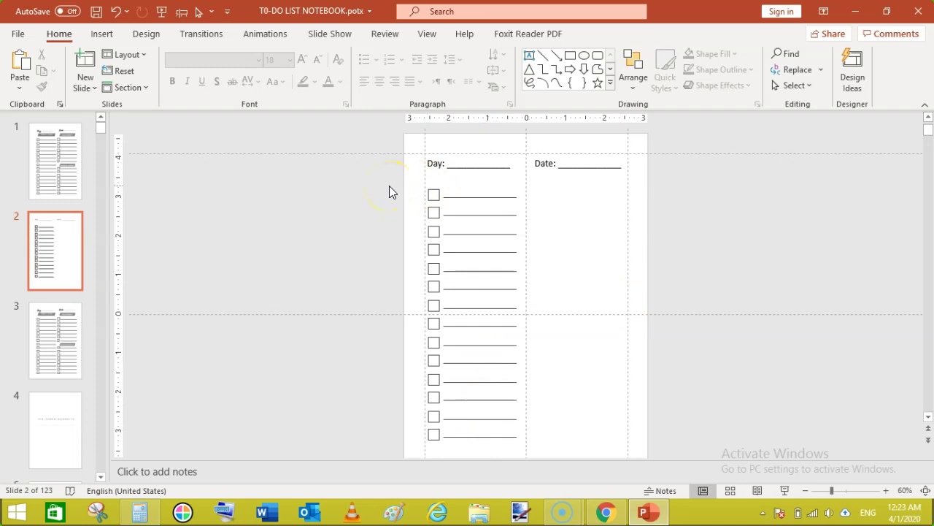
Zoom to 50%, duplicate the bottom row twice for 16 entries, and select the column
left_click(385, 34)
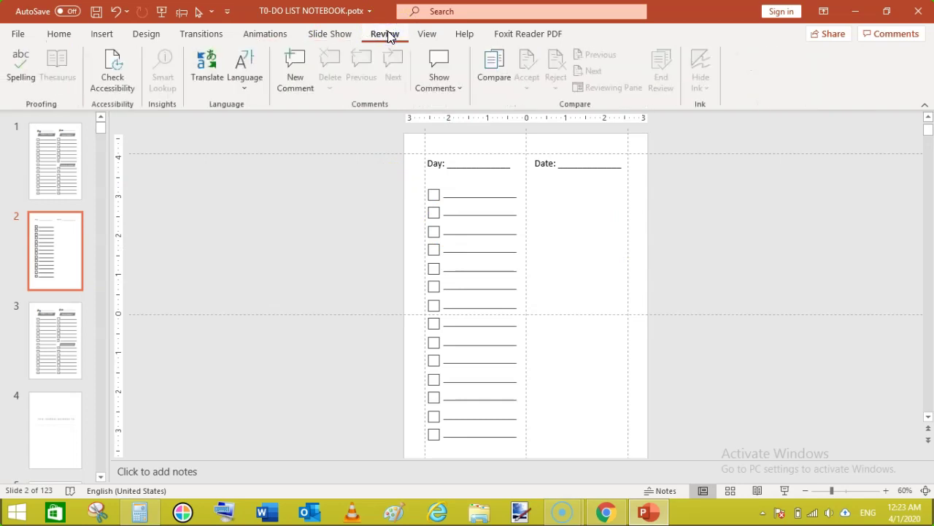
left_click(58, 34)
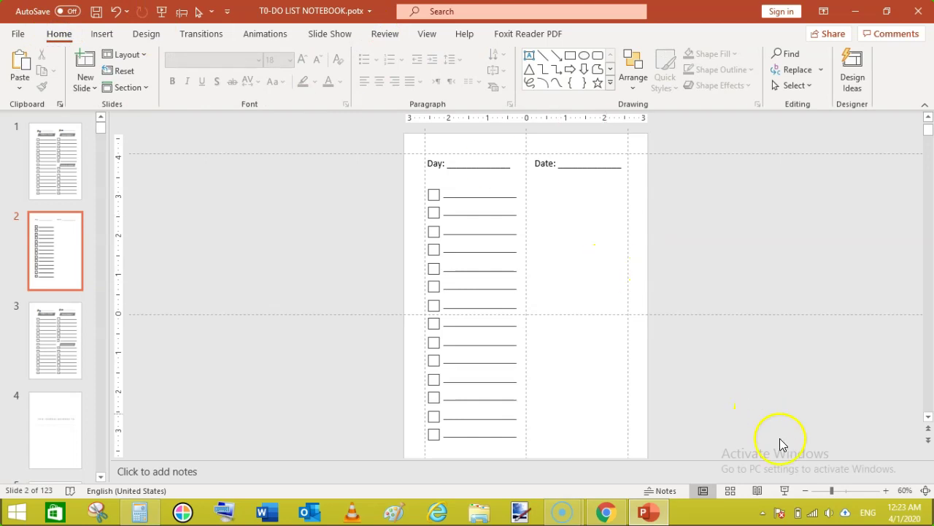
left_click(807, 490)
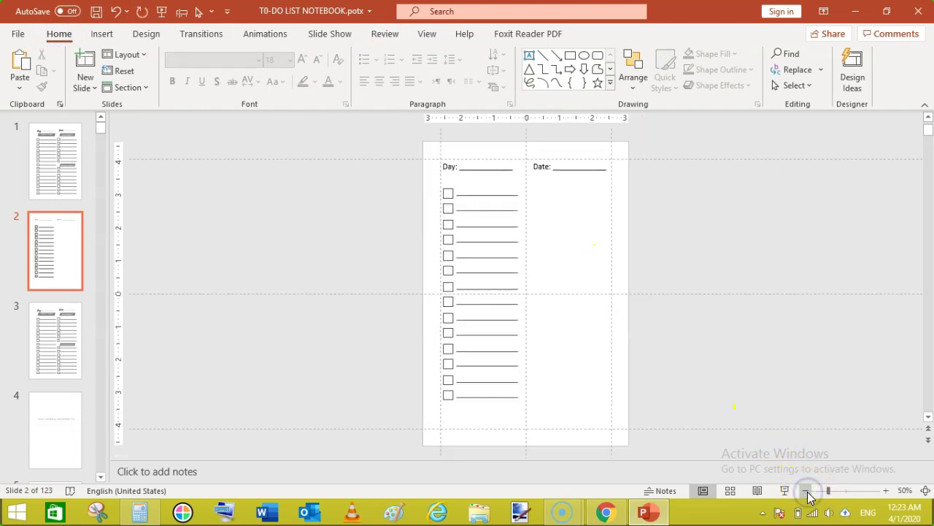
left_click(484, 398)
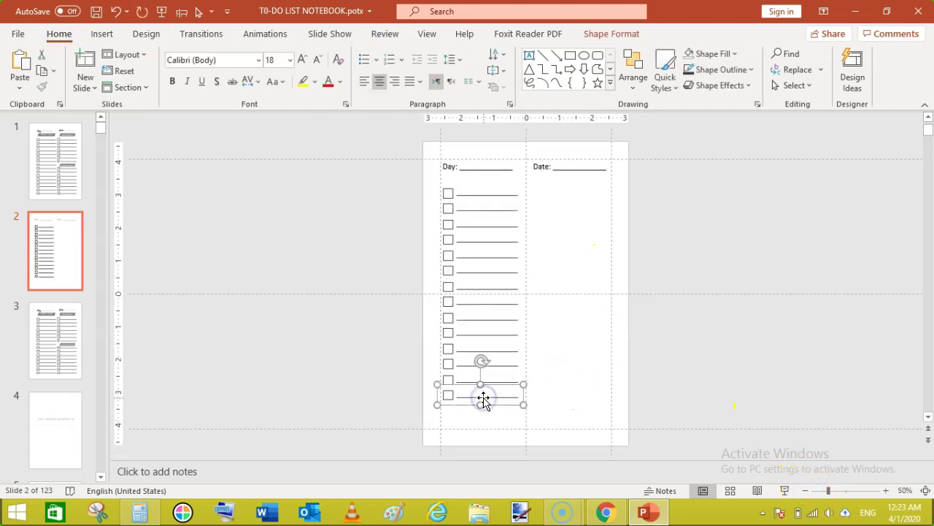
key("ctrl+d")
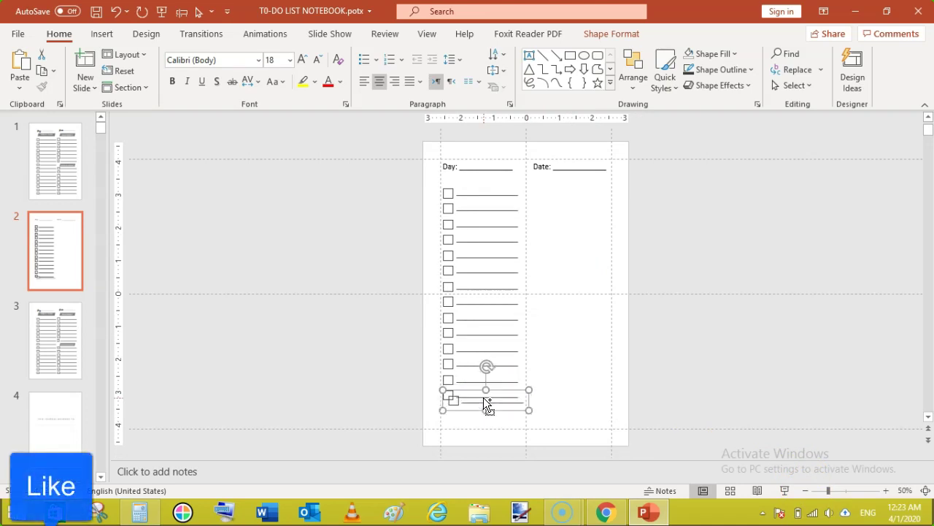
mouse_move(484, 398)
left_mouse_down()
mouse_move(494, 404)
mouse_move(488, 413)
left_mouse_up()
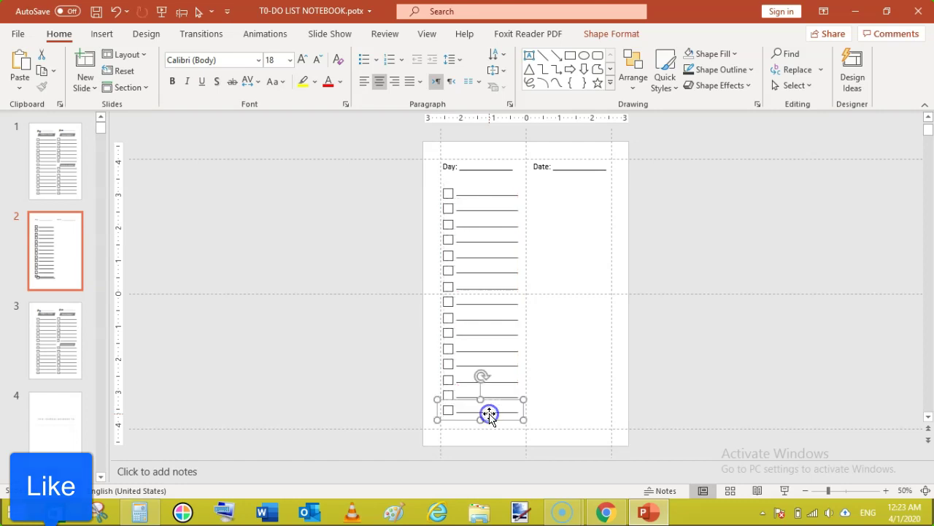
key("ctrl+d")
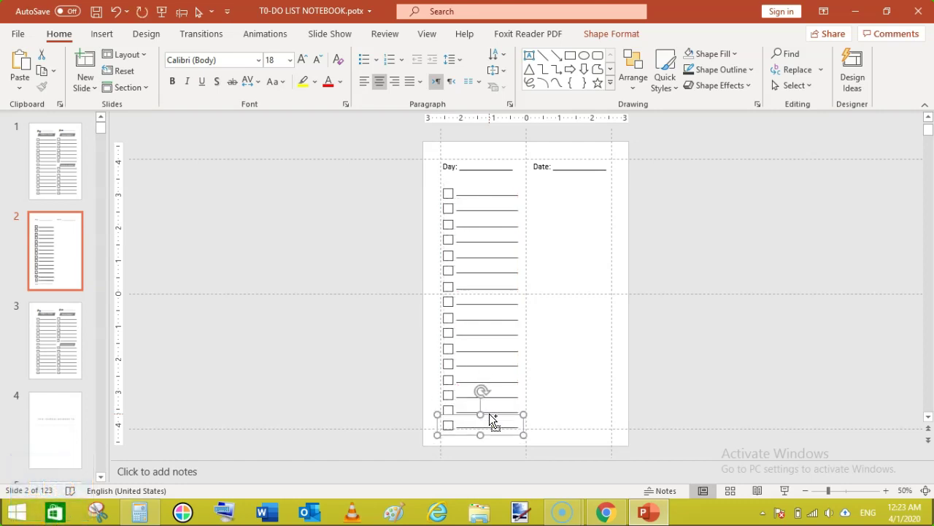
left_click(349, 411)
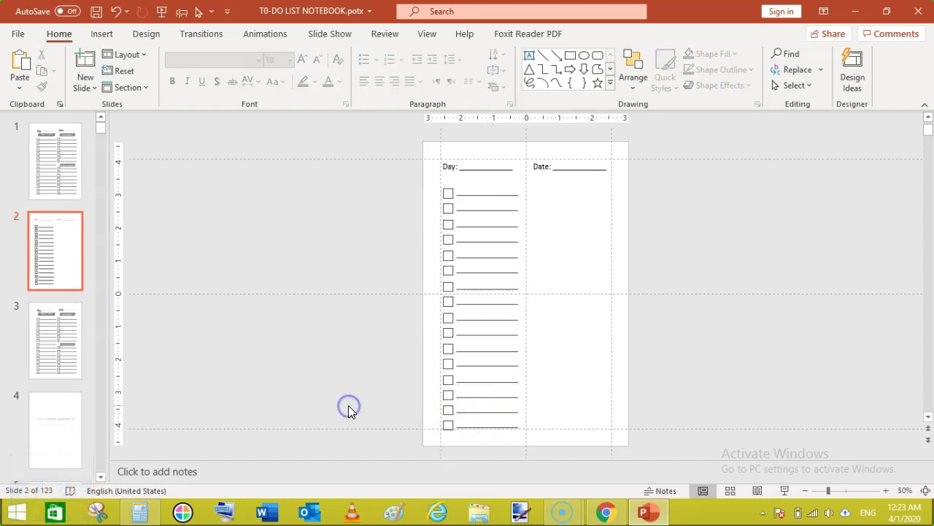
left_click_drag(416, 179, 522, 432)
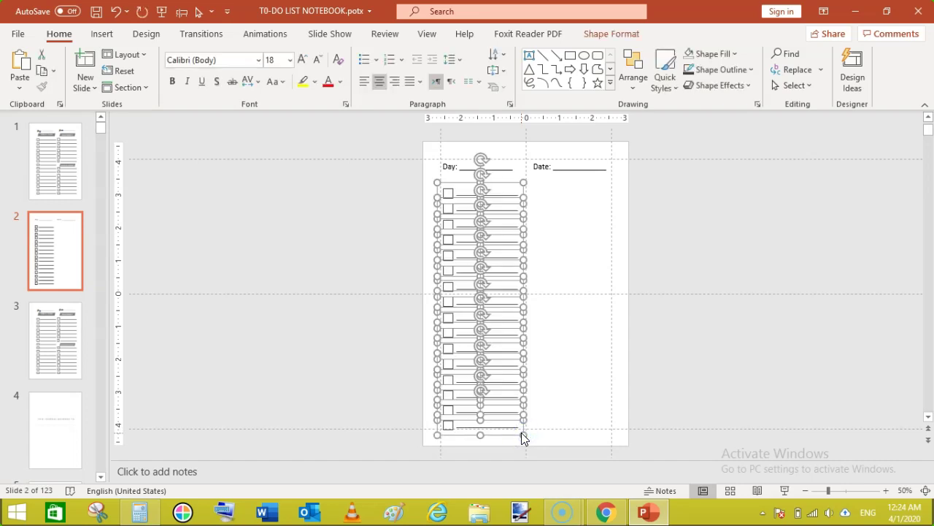
Nudge the checkbox column up two notches and group all 16 rows into one checklist
key("Up")
key("Up")
key("Up")
key("Up")
key("Up")
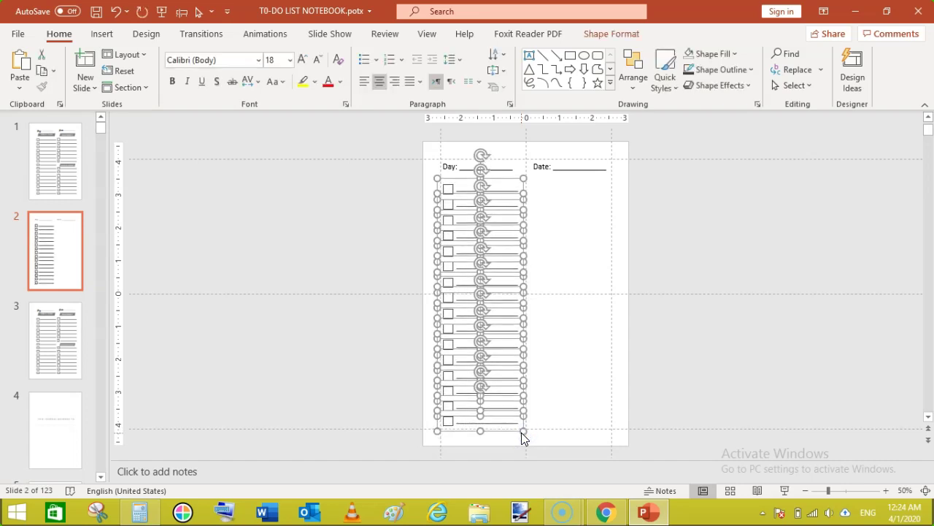
key("Up")
key("Up")
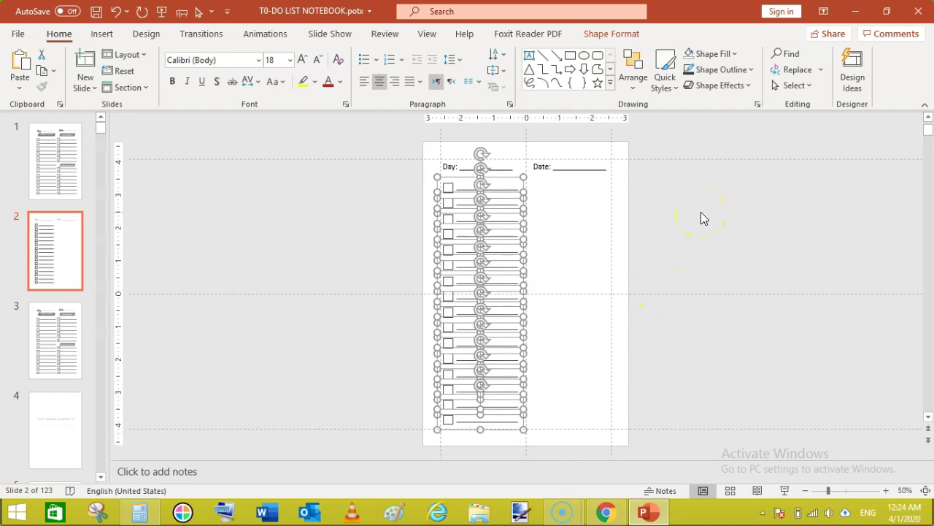
left_click(632, 34)
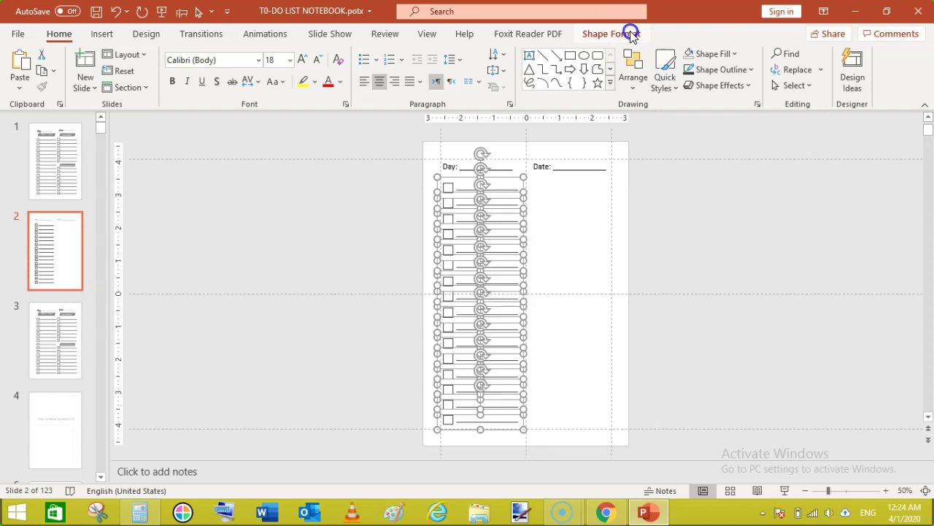
left_click(794, 70)
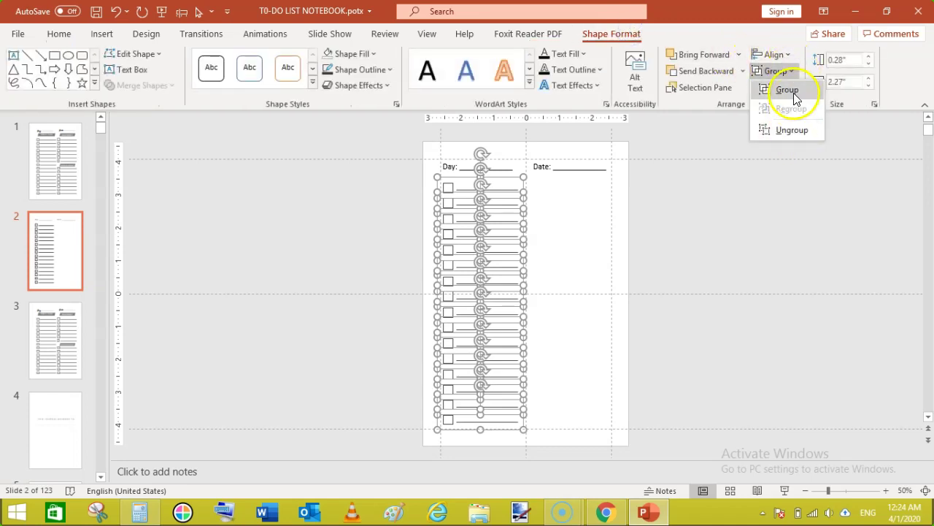
left_click(794, 89)
left_click(741, 187)
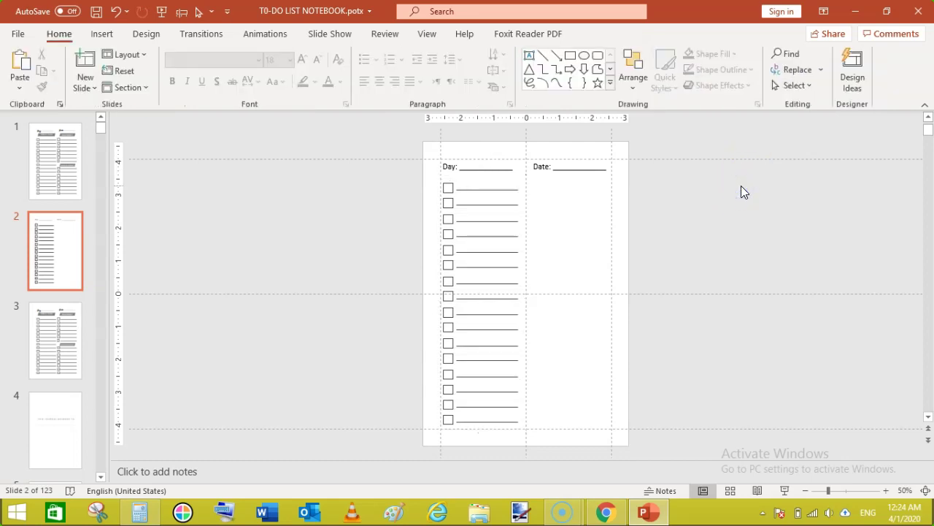
left_click(738, 191)
left_click(672, 188)
left_click(492, 196)
double_click(485, 192)
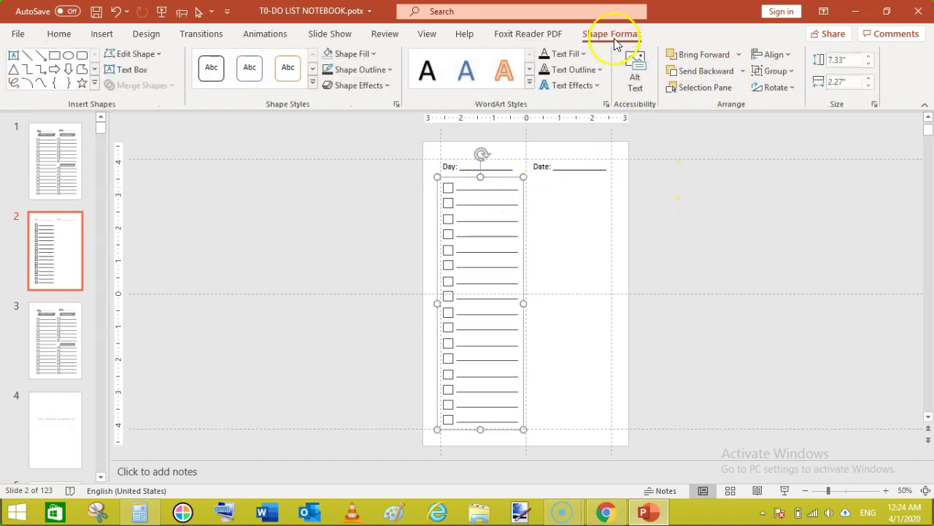
Ungroup the checklist back into separate checkbox rows
left_click(779, 57)
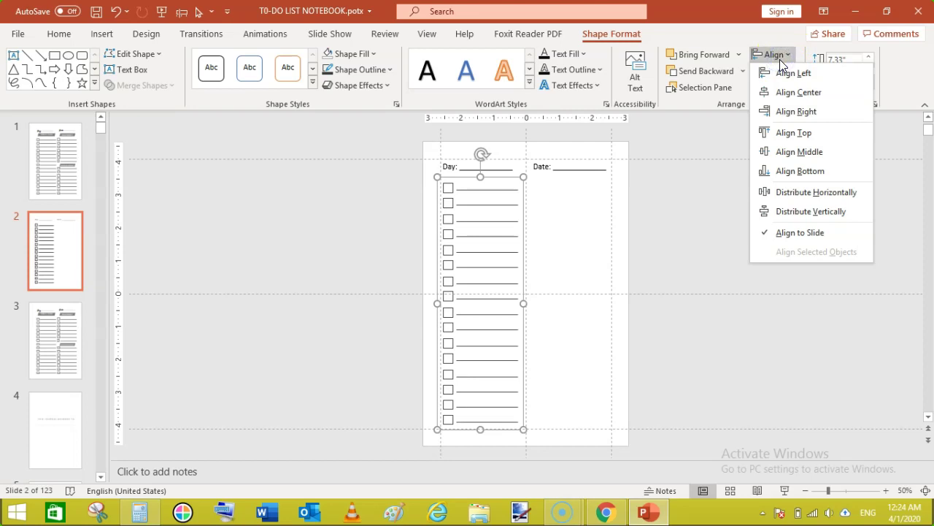
left_click(706, 168)
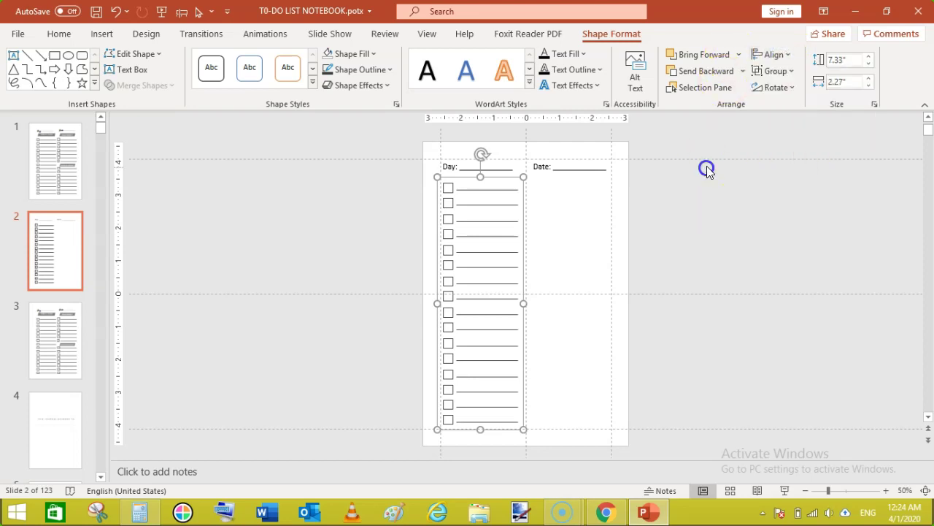
left_click(781, 76)
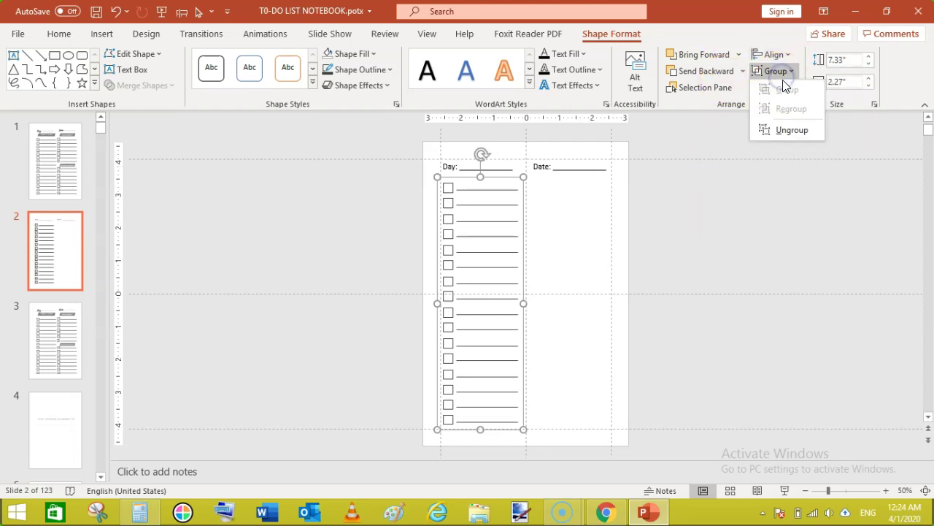
left_click(792, 129)
left_click(727, 200)
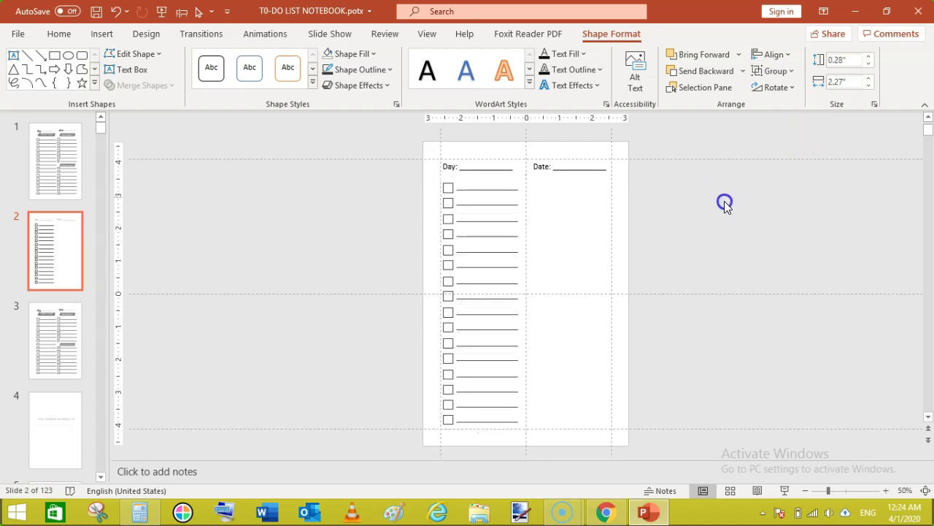
Delete the top checkbox row, comparing with slide 1 before returning to slide 2
left_click(501, 189)
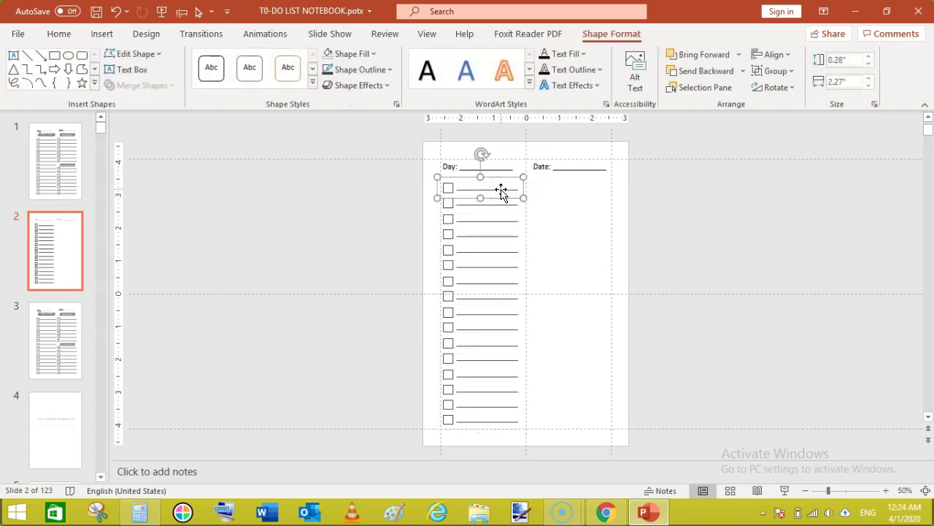
key("Delete")
left_click(42, 151)
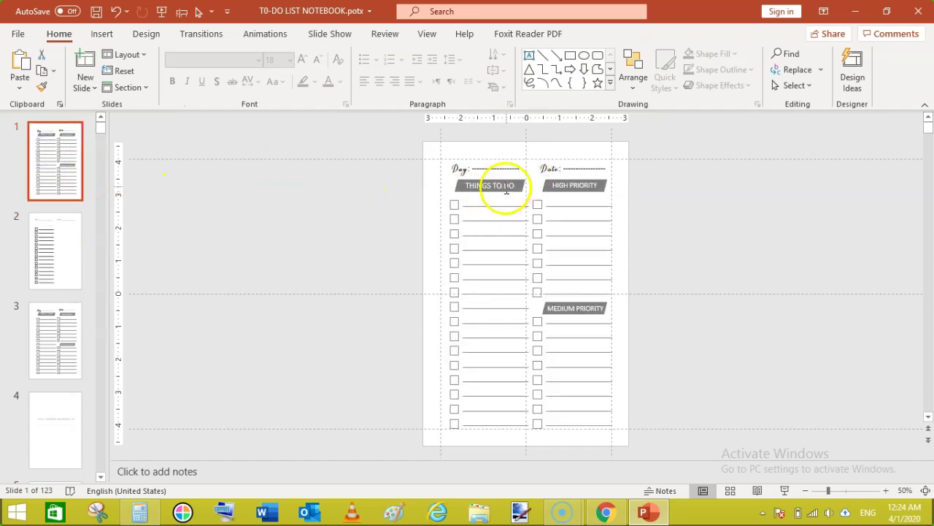
left_click(65, 248)
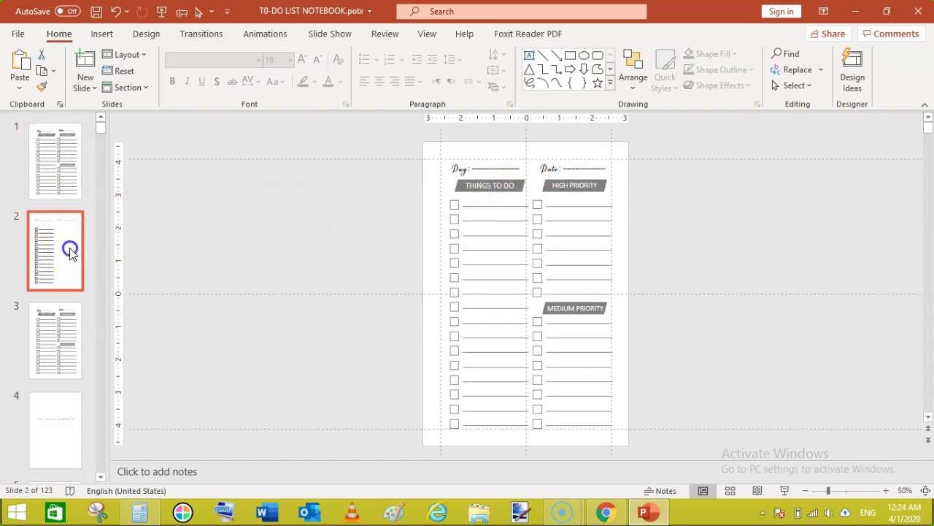
Draw a trial rectangle bar above the first checkbox row, then delete it
left_click(98, 33)
left_click(223, 82)
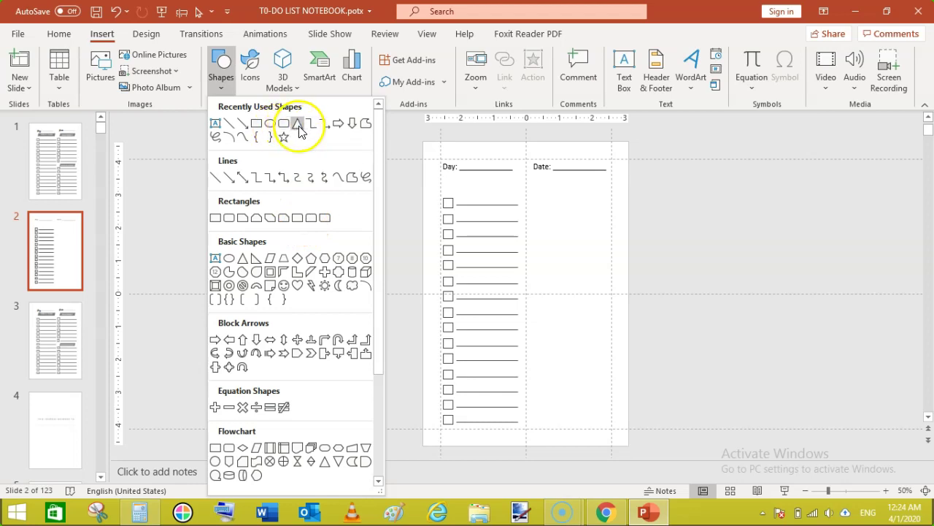
left_click(218, 220)
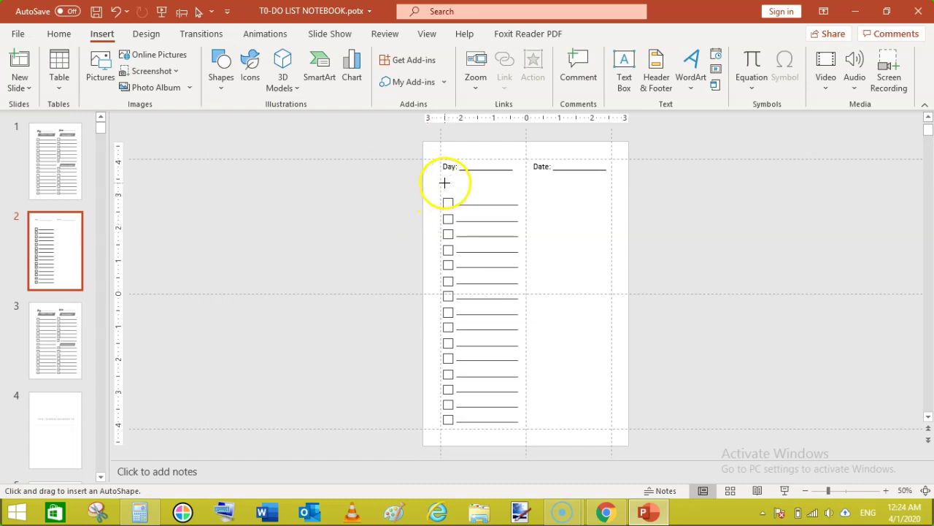
left_click_drag(444, 182, 519, 193)
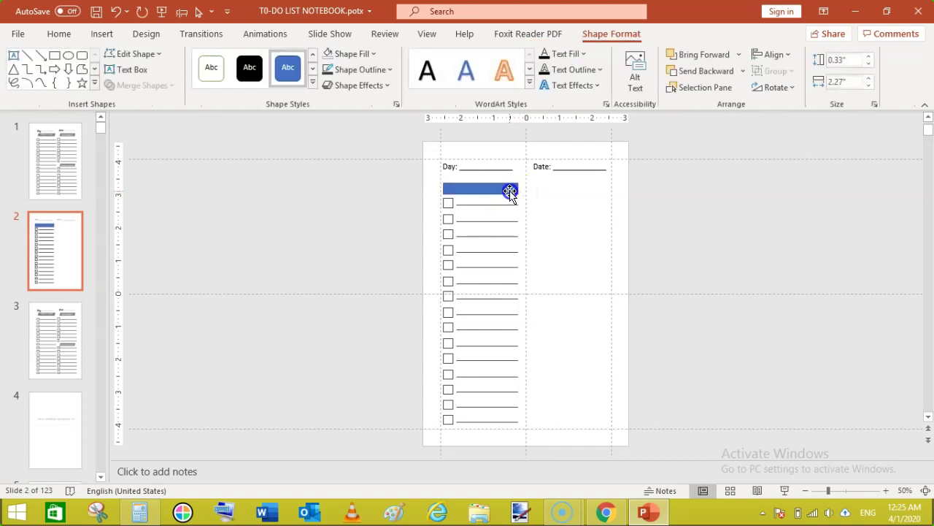
key("Delete")
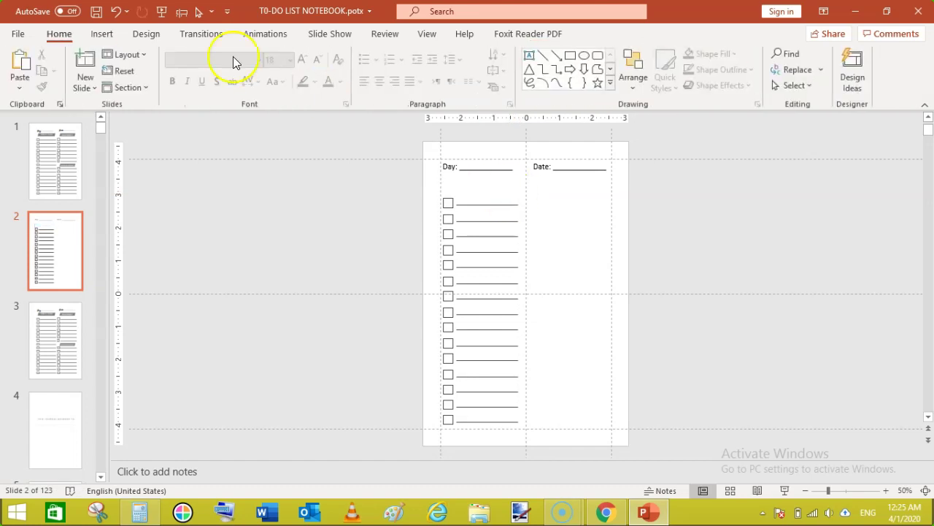
Draw a Parallelogram shape in the gap above the first checkbox row
left_click(102, 35)
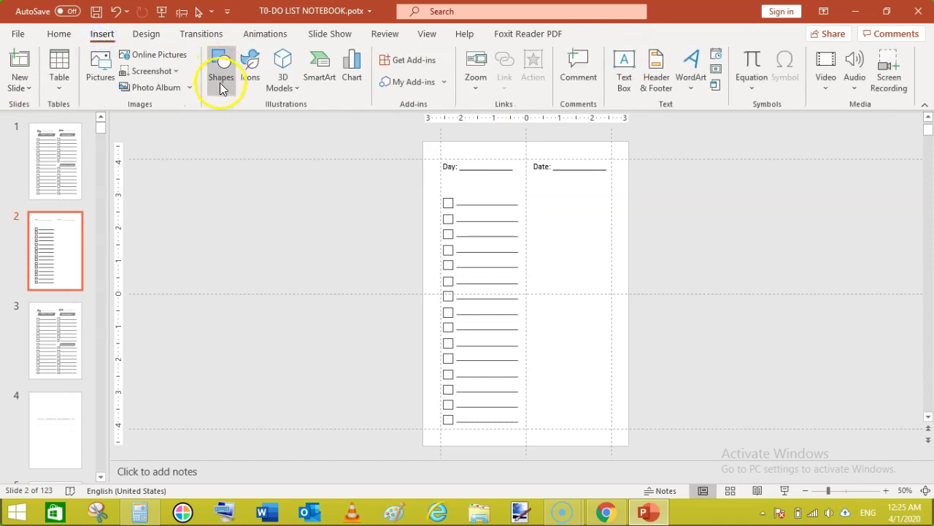
left_click(221, 82)
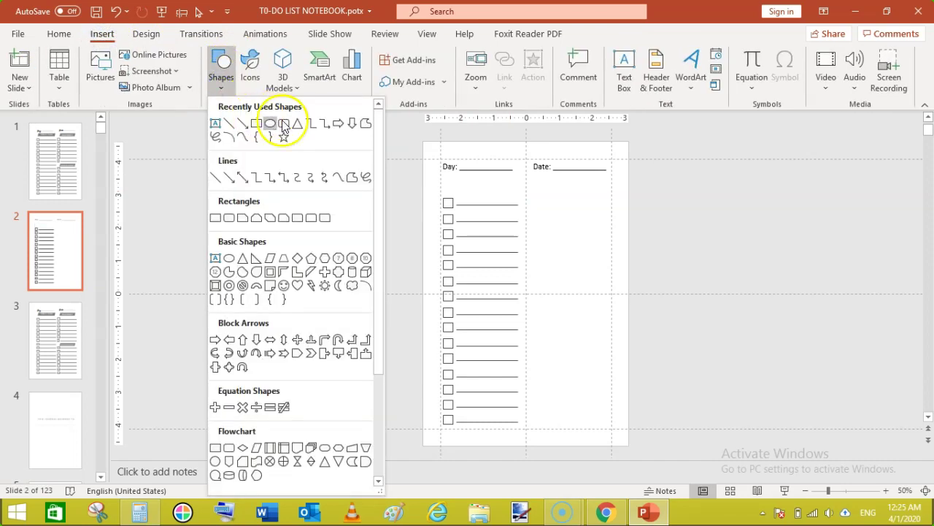
left_click(272, 261)
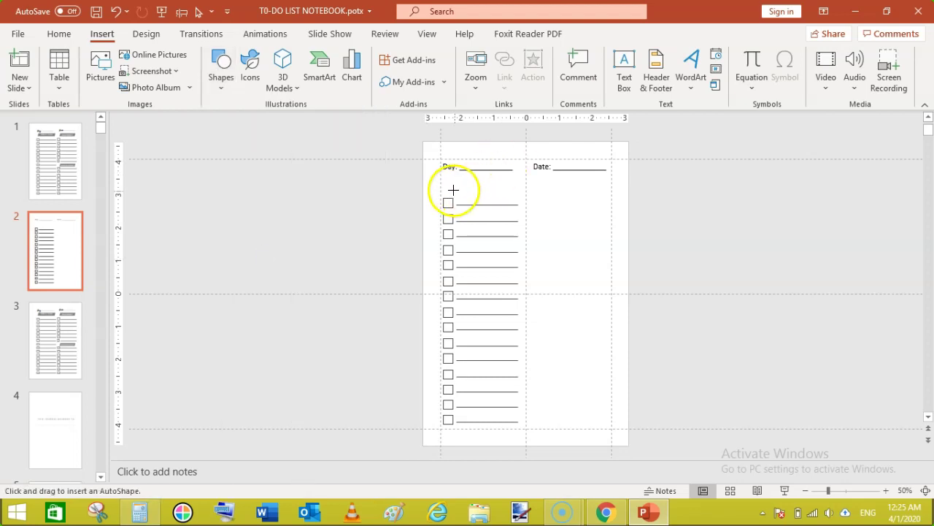
left_click_drag(444, 182, 499, 188)
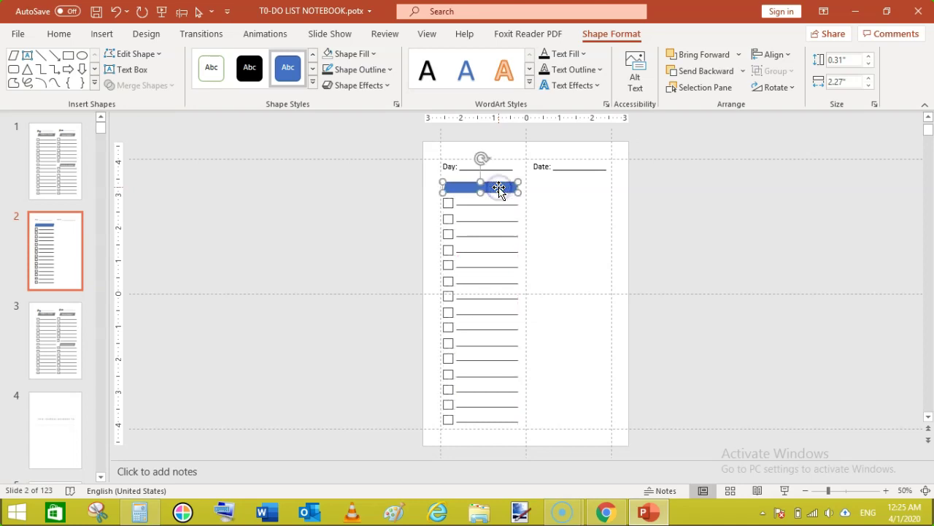
Lower the checkbox rows one Down-arrow nudge below the blue bar, then reselect the bar
left_click(374, 252)
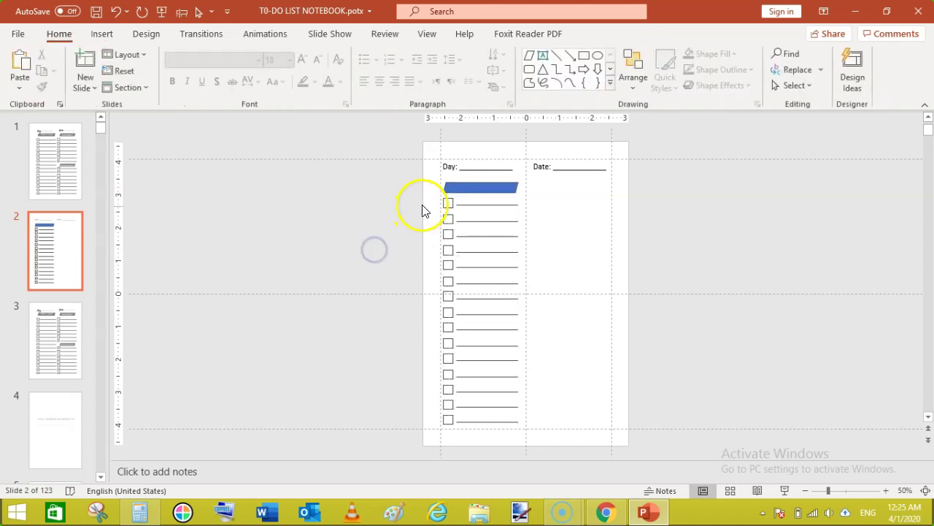
left_click_drag(414, 194, 522, 435)
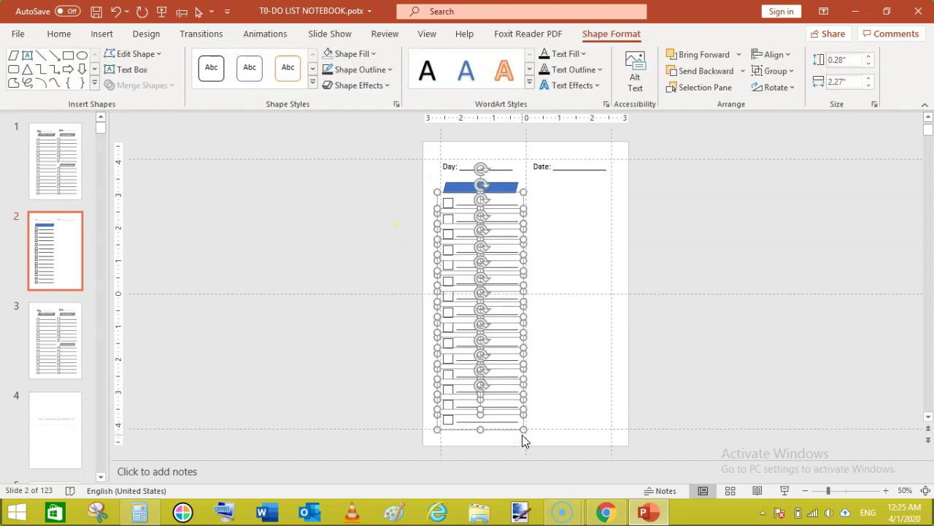
key("Down")
key("Down")
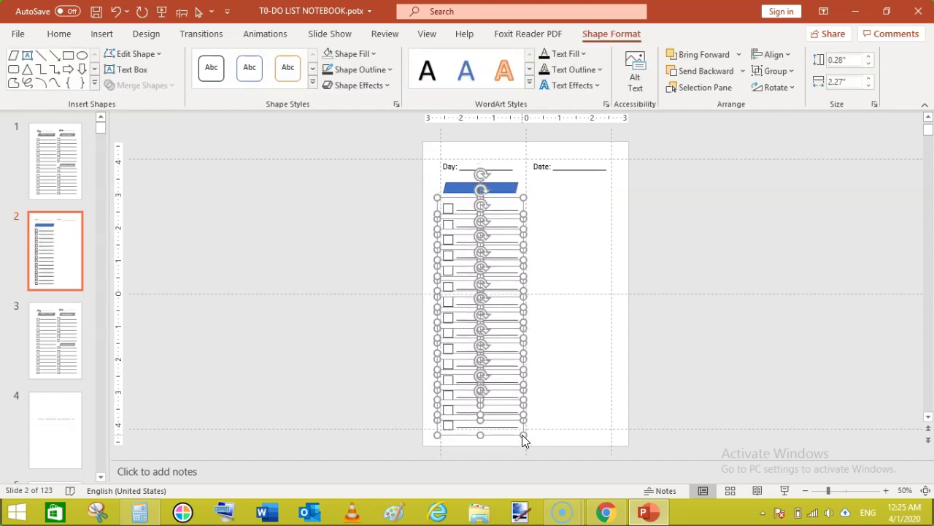
left_click(386, 290)
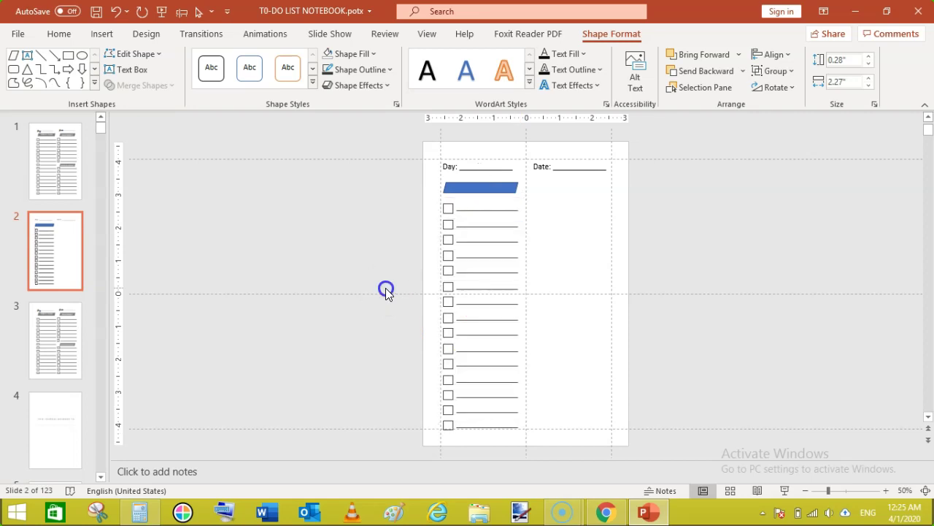
left_click(478, 188)
left_click_drag(480, 189, 482, 194)
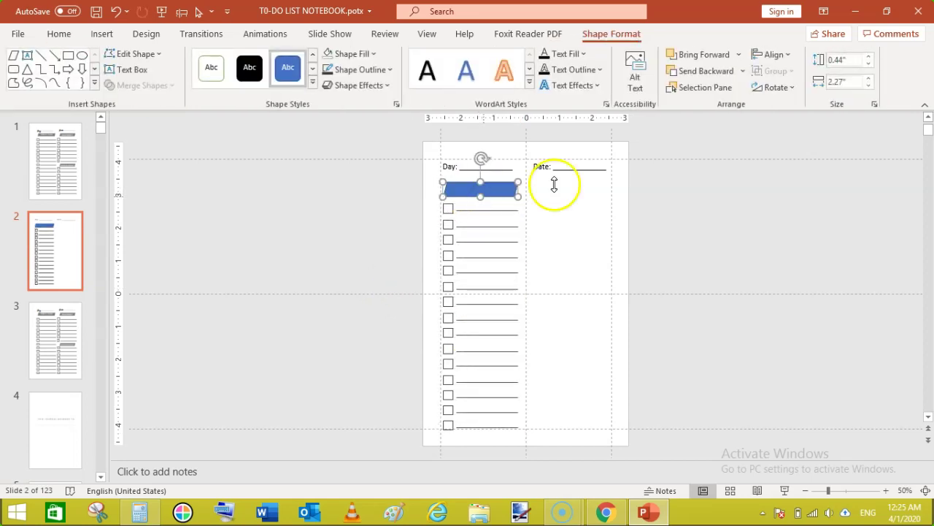
left_click(729, 241)
left_click(496, 192)
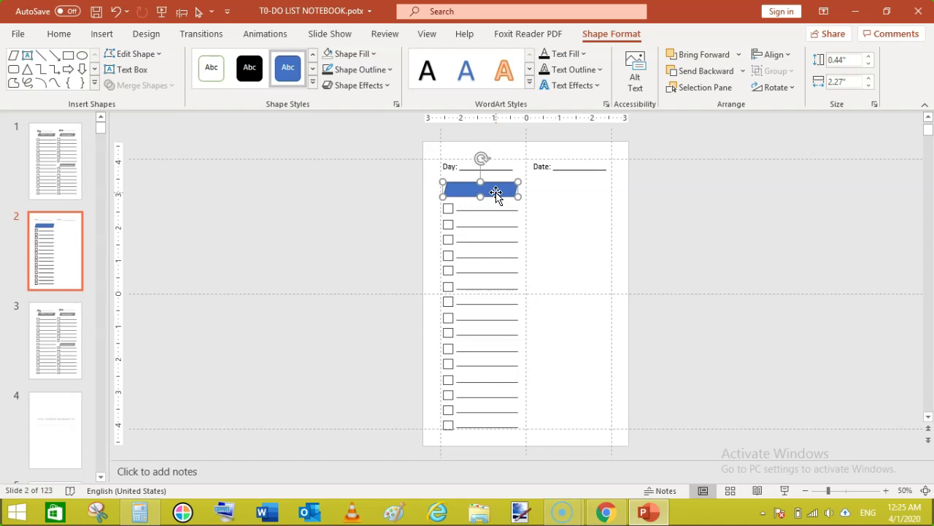
Type 'Things To Do' into the blue banner bar, checking slide 1 for reference
left_click(497, 192)
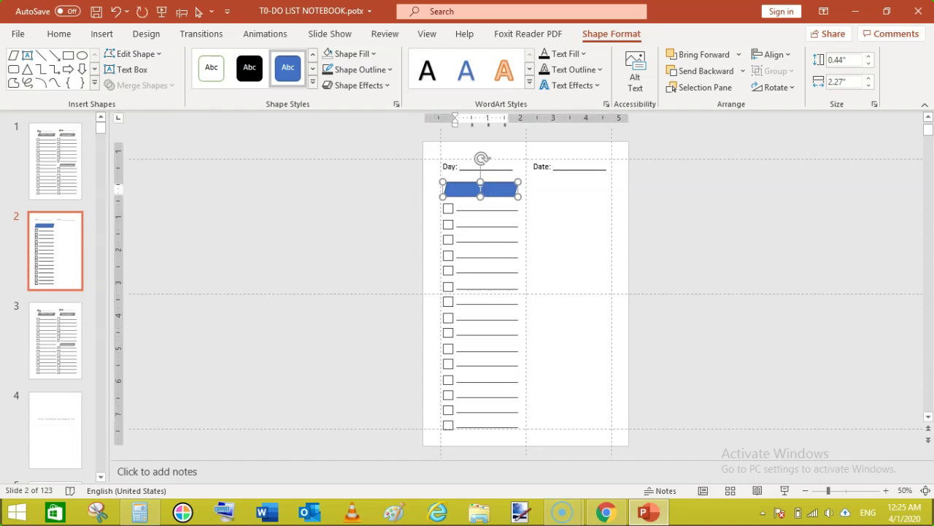
type("Things")
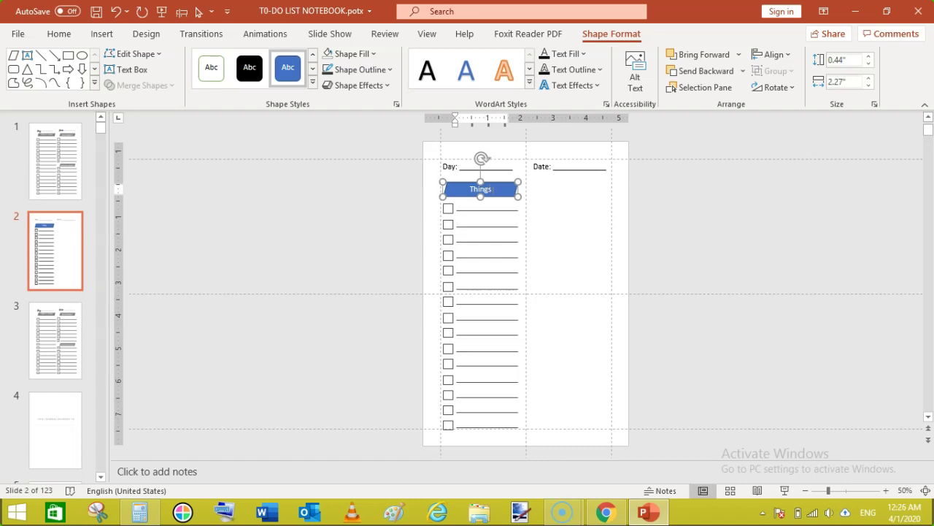
type("To Do")
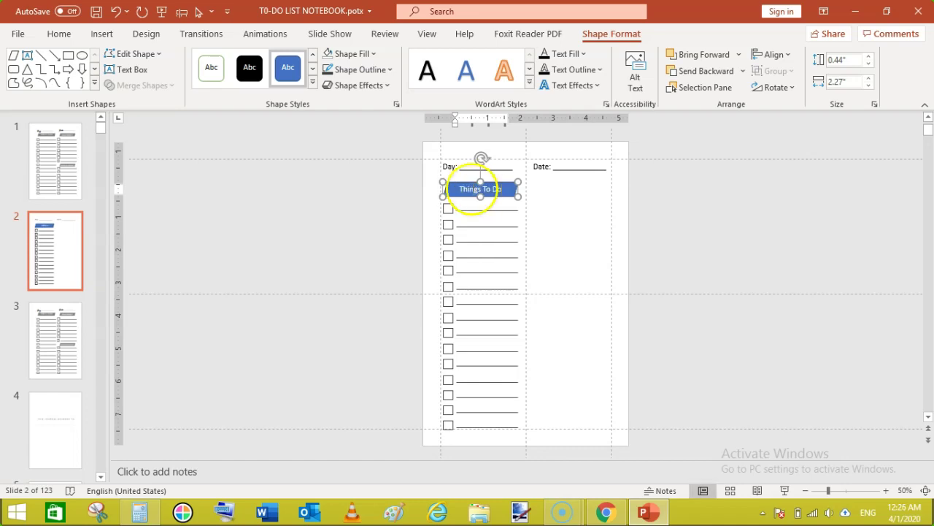
left_click(53, 165)
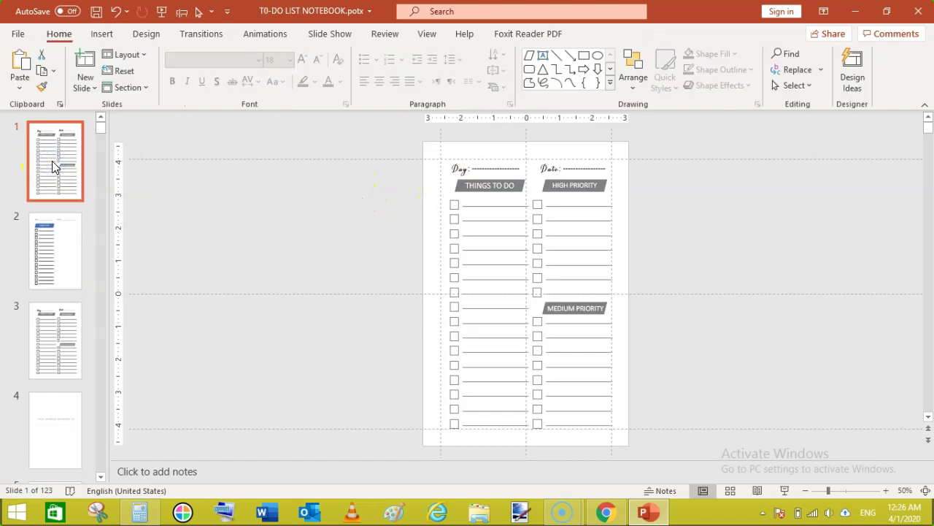
left_click(56, 244)
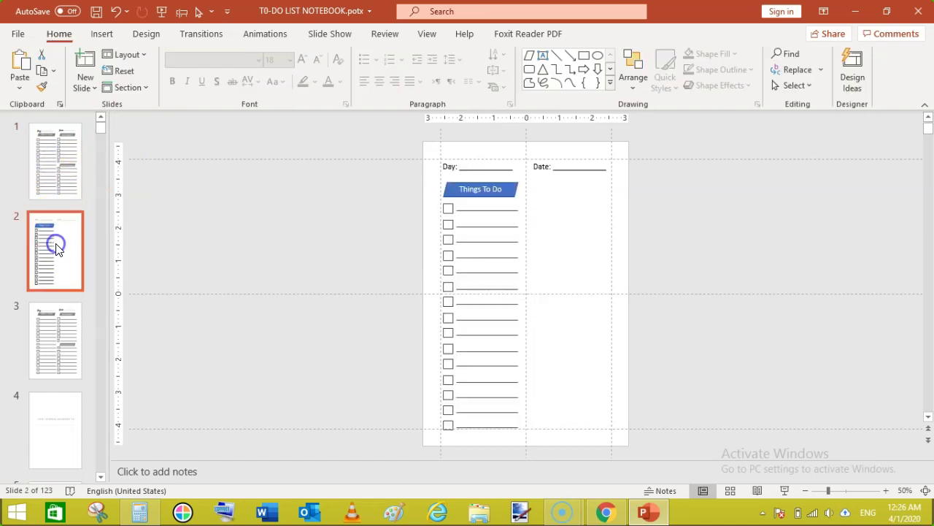
Enlarge the Things To Do text from 18 to 20 pt
left_click(486, 190)
triple_click(488, 188)
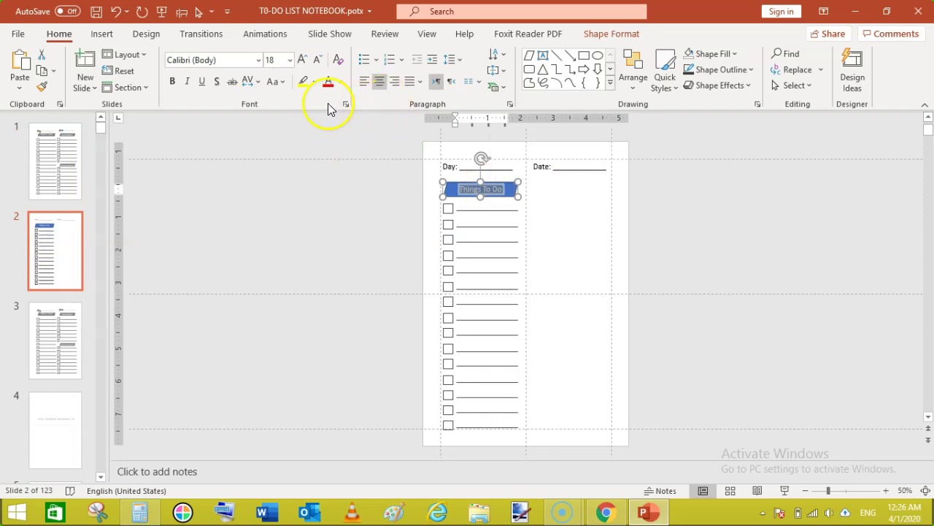
left_click(303, 62)
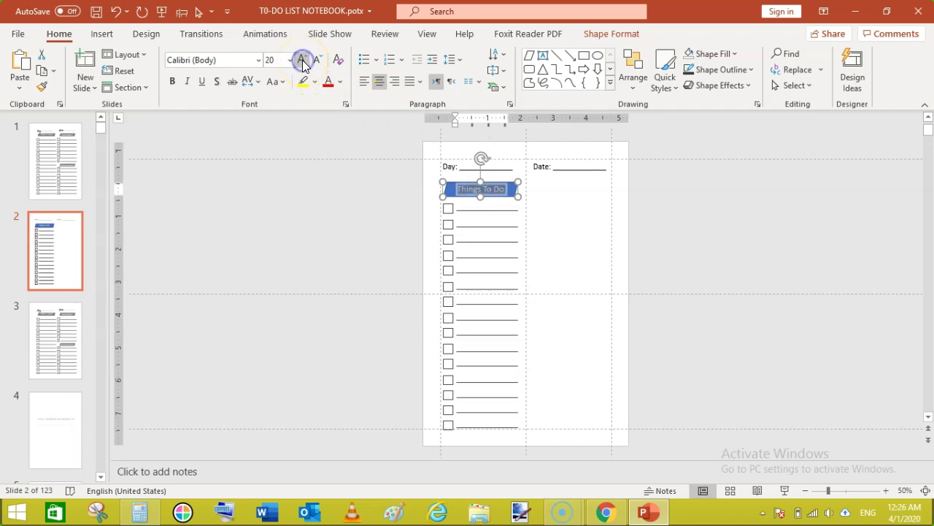
left_click(343, 180)
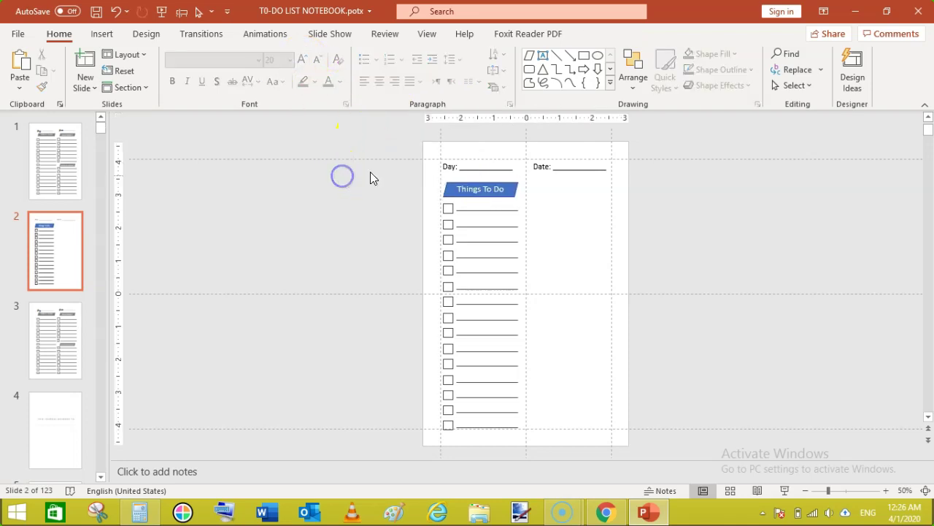
left_click(446, 192)
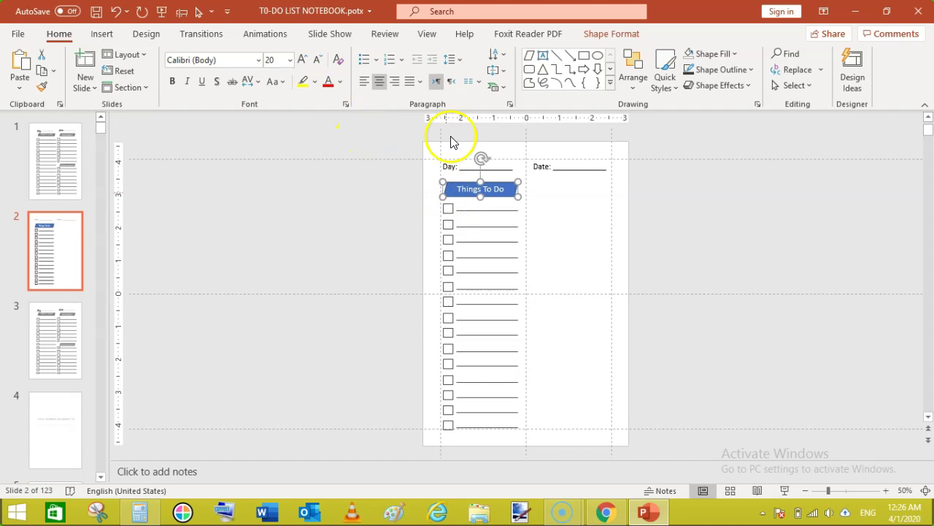
Fill the Things To Do banner with dark grey and set it to No Outline
left_click(606, 34)
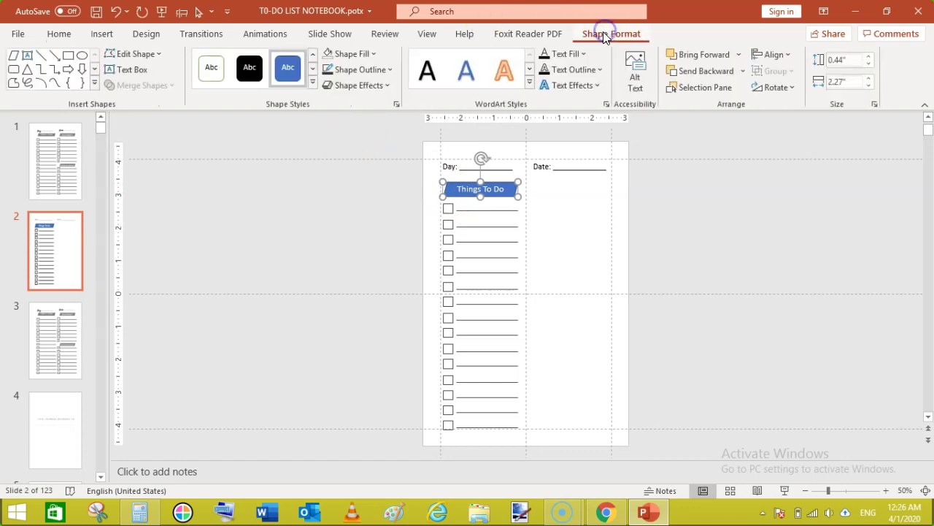
left_click(378, 54)
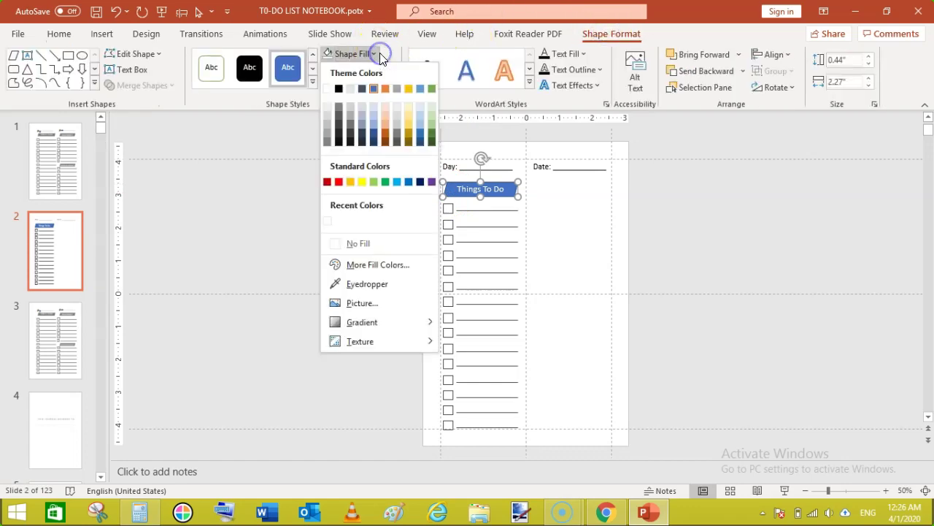
left_click(339, 127)
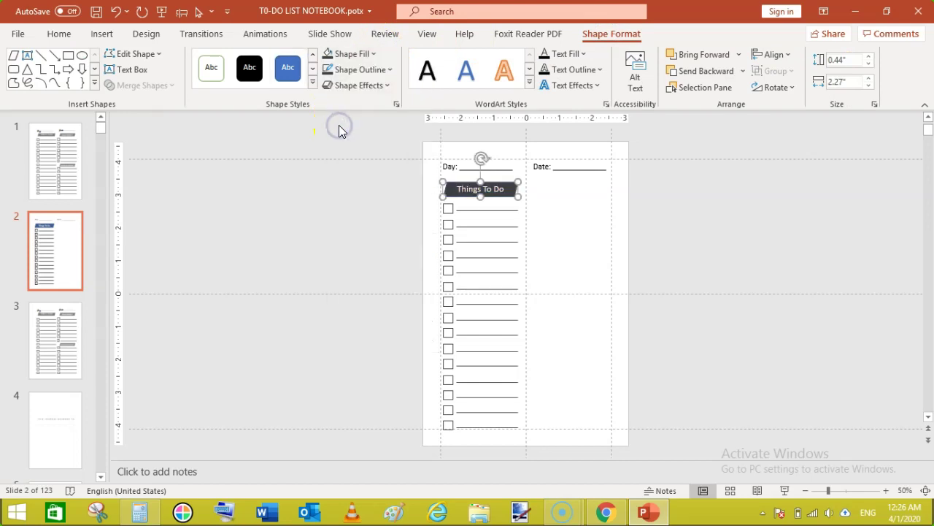
left_click(365, 73)
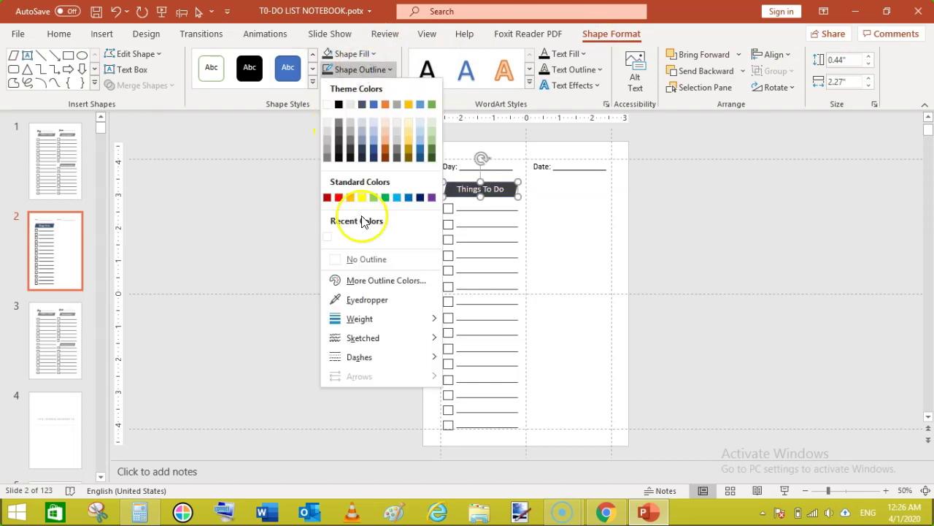
left_click(364, 260)
left_click(320, 228)
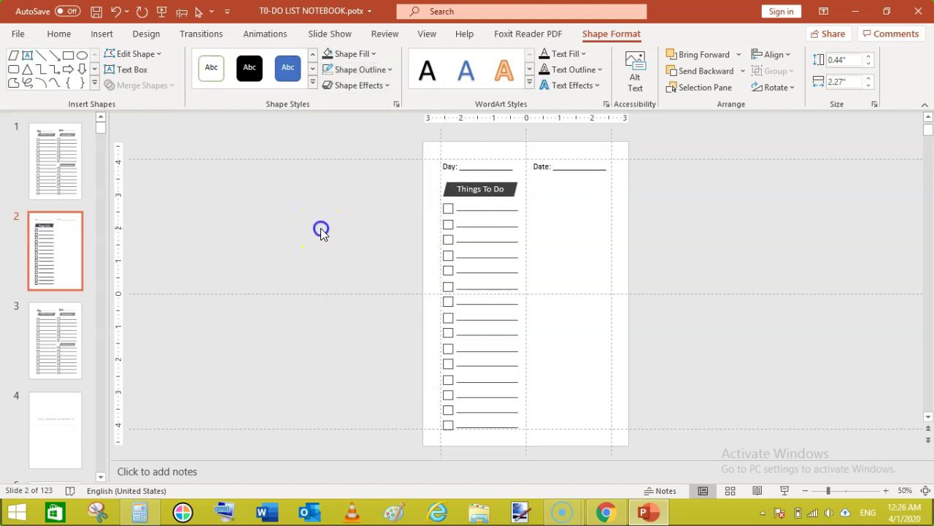
left_click(445, 190)
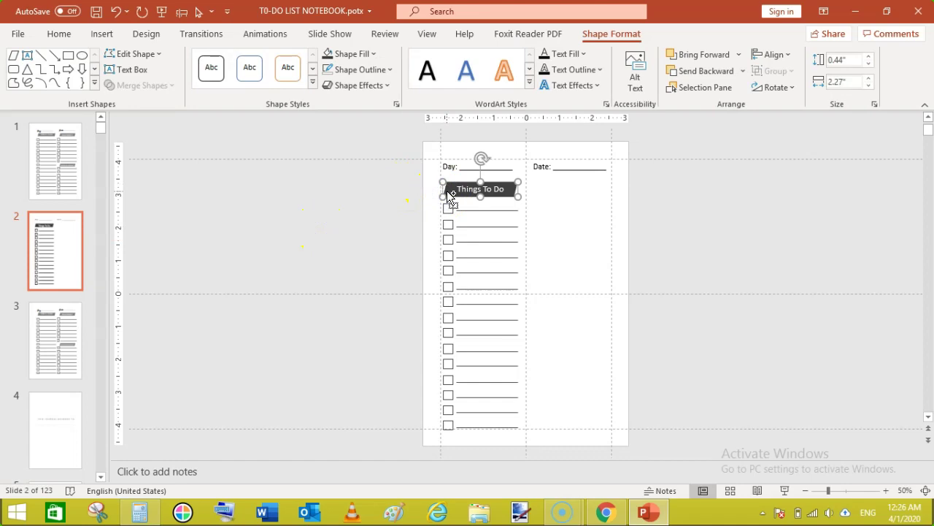
Copy the banner to the right column and change its text to 'HIGH PRIORITY'
left_click_drag(460, 191, 558, 183)
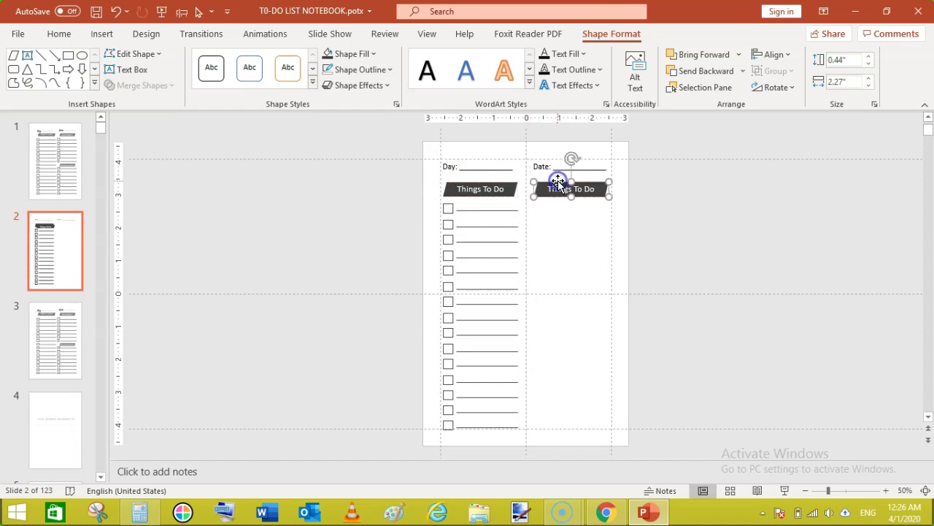
left_click(596, 188)
key("BackSpace")
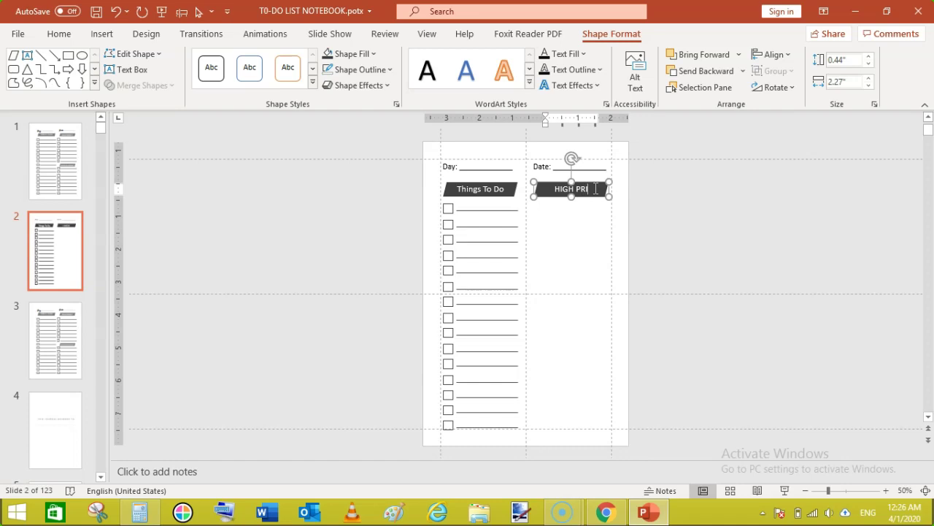
type("ITY")
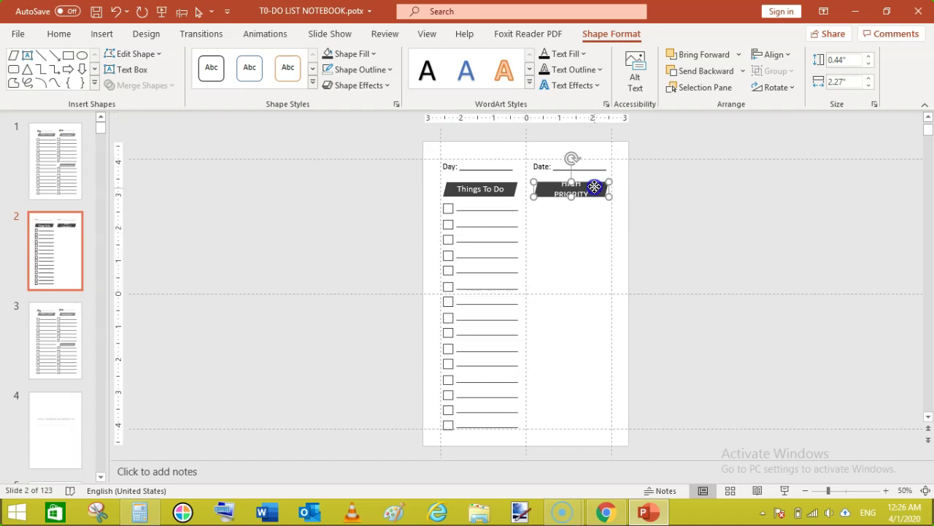
Shrink the HIGH PRIORITY text to 18 pt so it fits on one line
triple_click(579, 196)
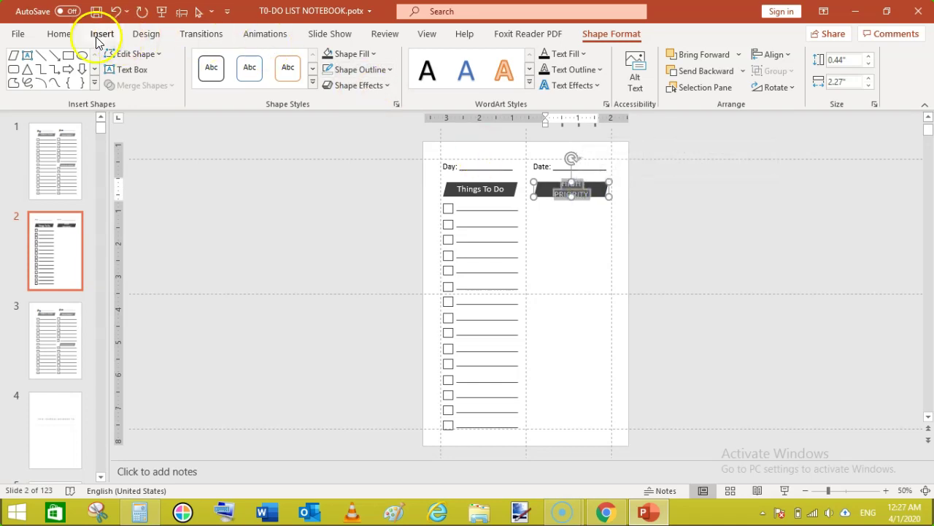
left_click(63, 36)
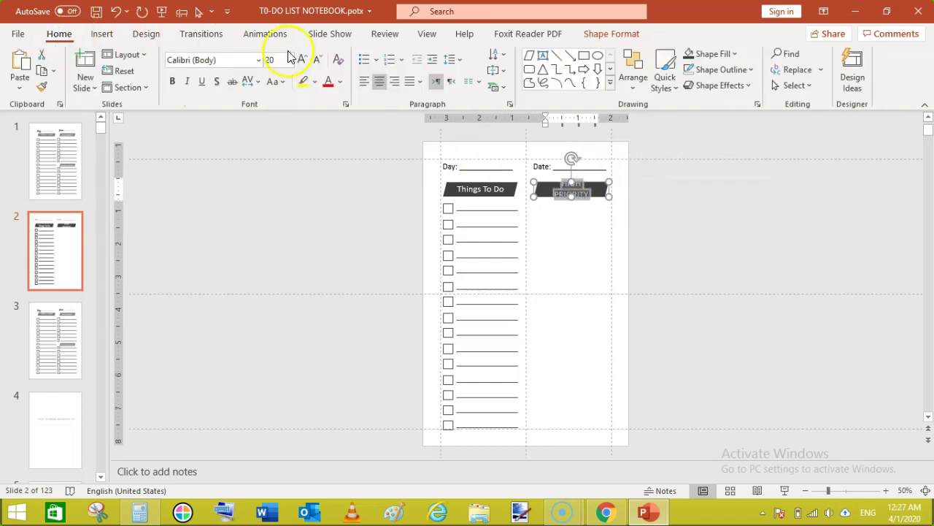
left_click(319, 60)
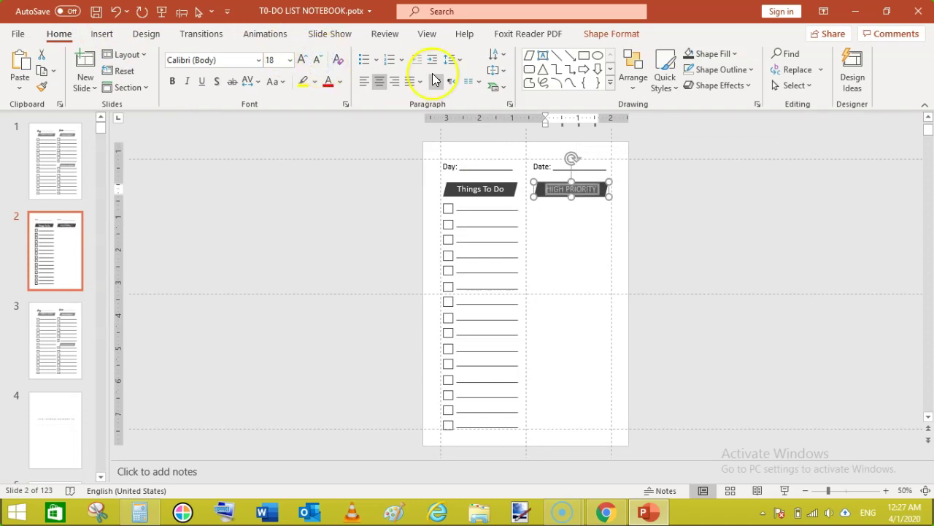
left_click(700, 208)
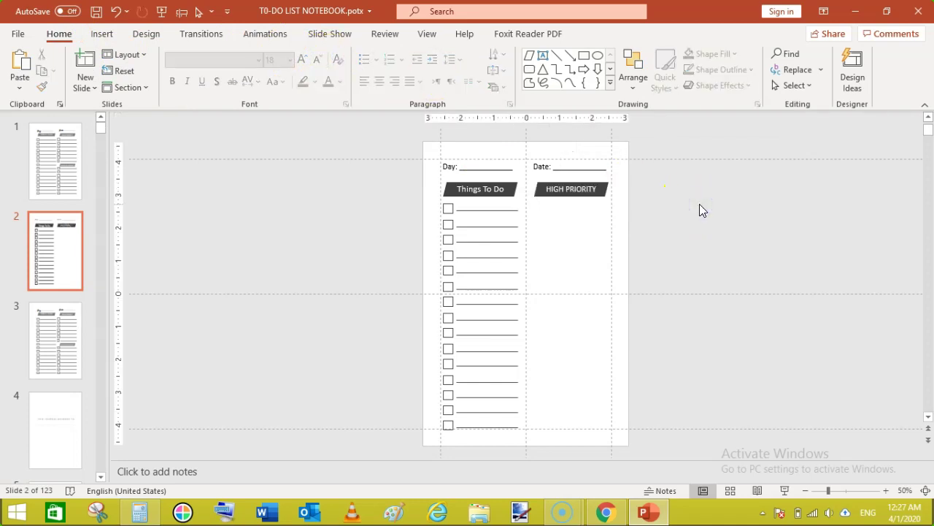
Change the Things To Do text to capitals with Shift+F3
left_click(486, 189)
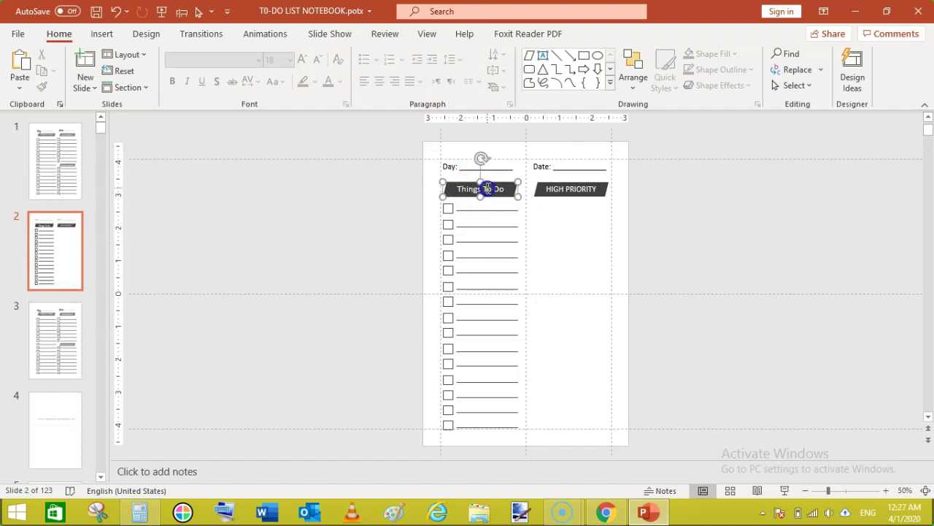
triple_click(487, 190)
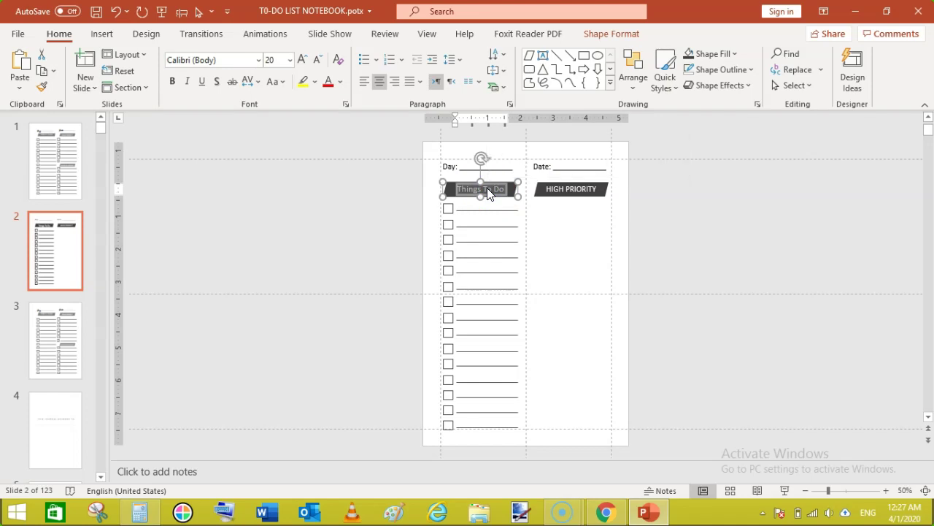
key("shift+F3")
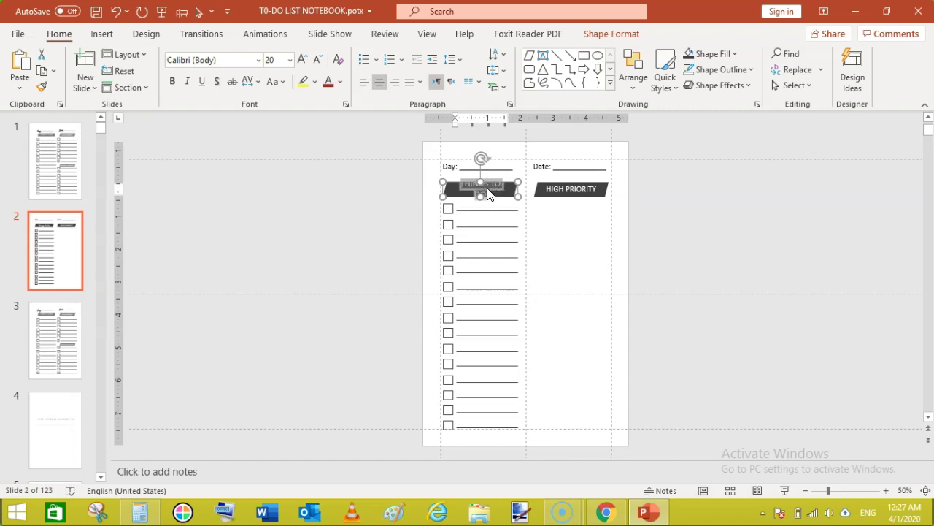
left_click(493, 183)
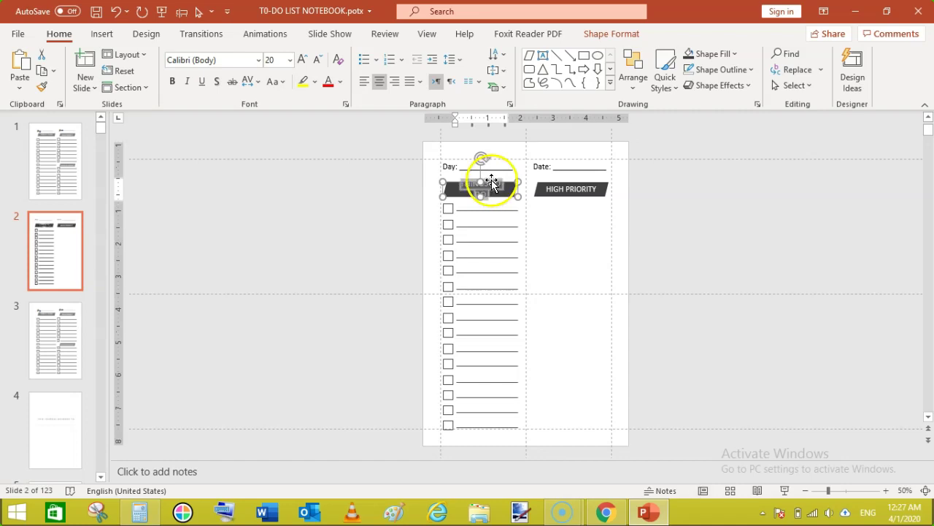
left_click_drag(492, 182, 484, 183)
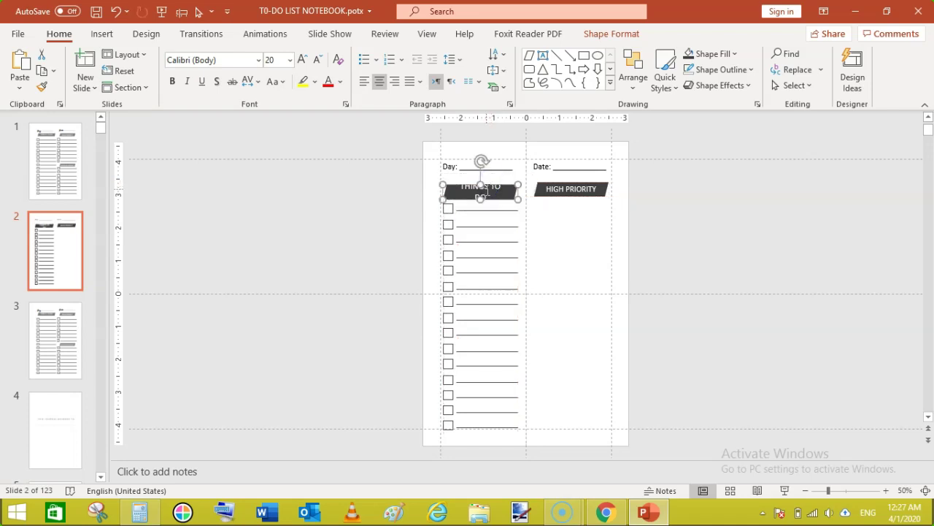
Shrink THINGS TO DO to 18 pt and raise the banner level with HIGH PRIORITY
left_click(486, 189)
double_click(485, 188)
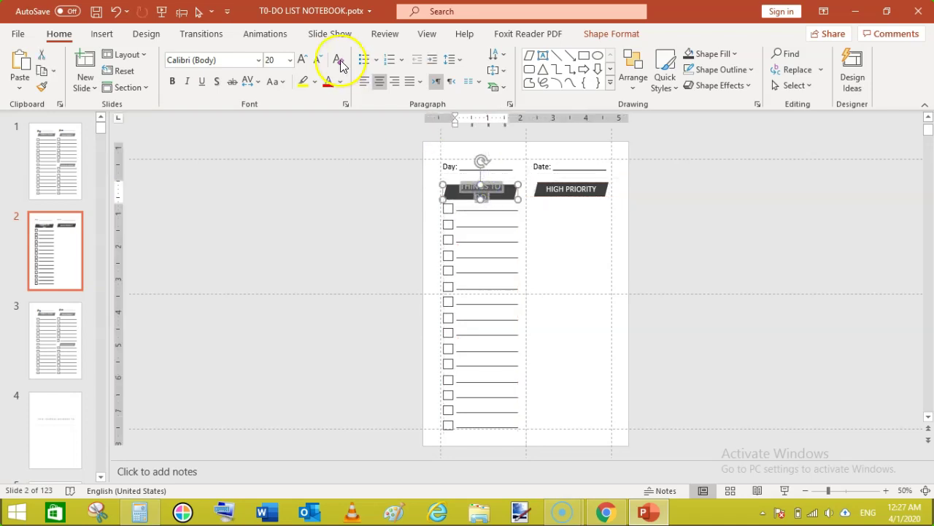
left_click(318, 60)
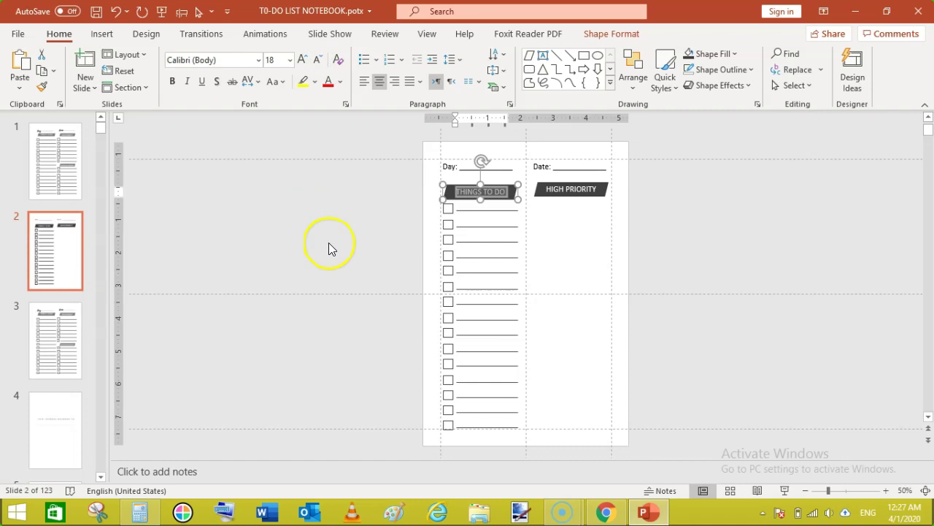
left_click(466, 184)
left_click_drag(466, 184, 466, 181)
left_click(755, 265)
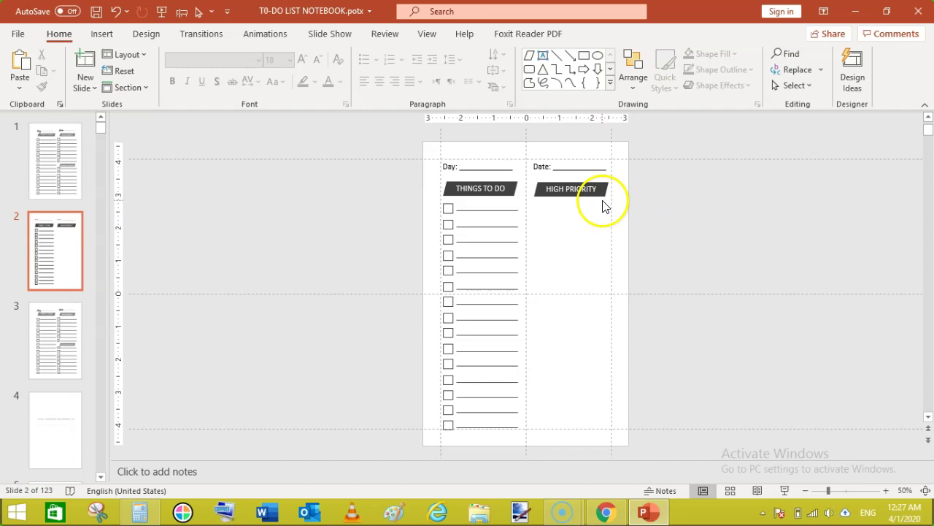
Select the top six checkbox rows and Ctrl-drag a copy under the HIGH PRIORITY banner
left_click_drag(428, 218, 462, 235)
left_click_drag(395, 220, 500, 229)
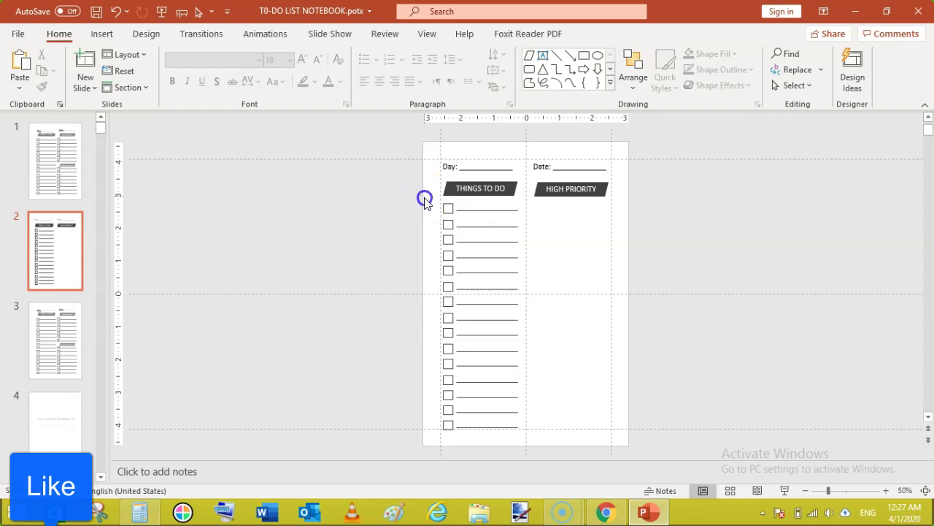
left_click_drag(424, 197, 521, 292)
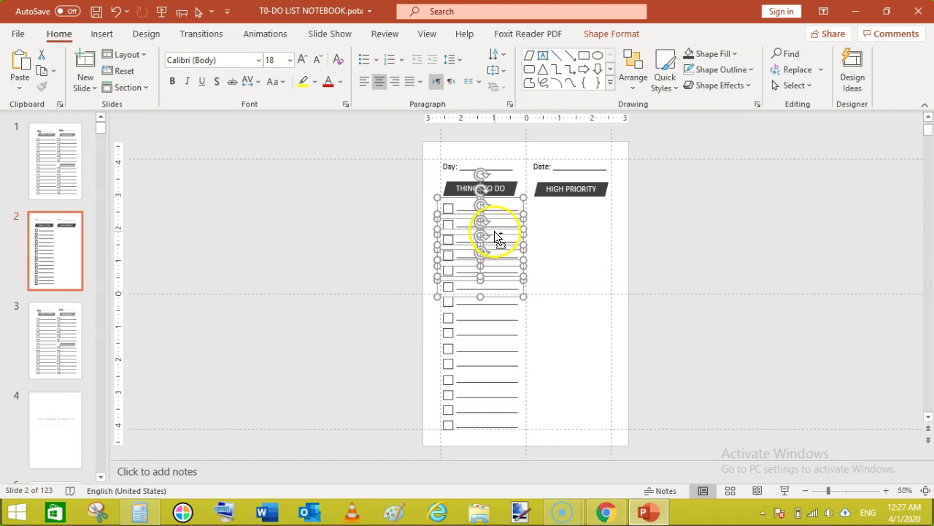
left_click_drag(460, 209, 541, 210)
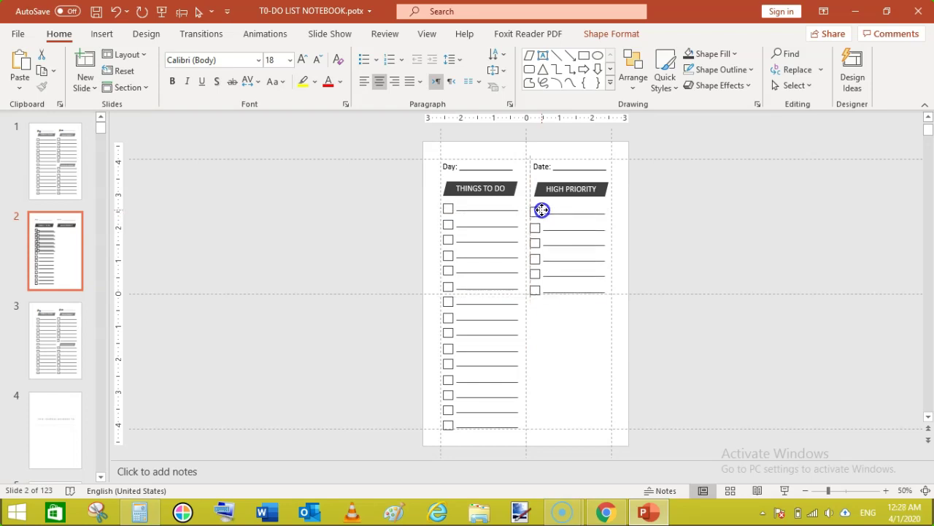
left_click(657, 243)
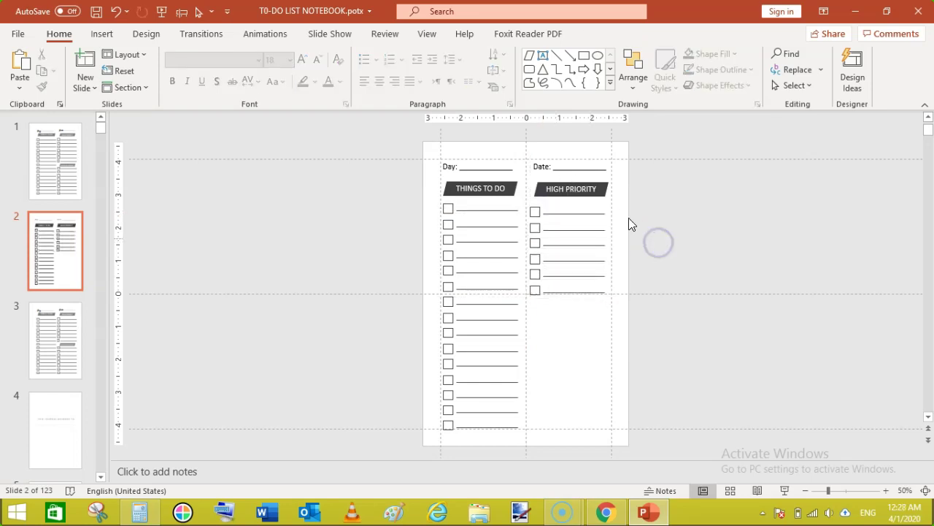
left_click(604, 189)
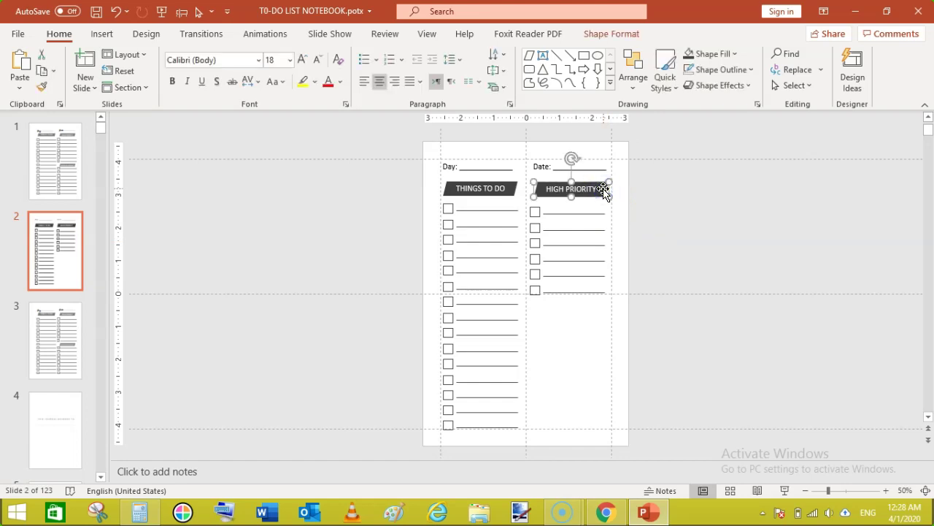
Place a second HIGH PRIORITY banner lower in the right column with six duplicated rows beneath
left_click_drag(604, 190, 582, 301)
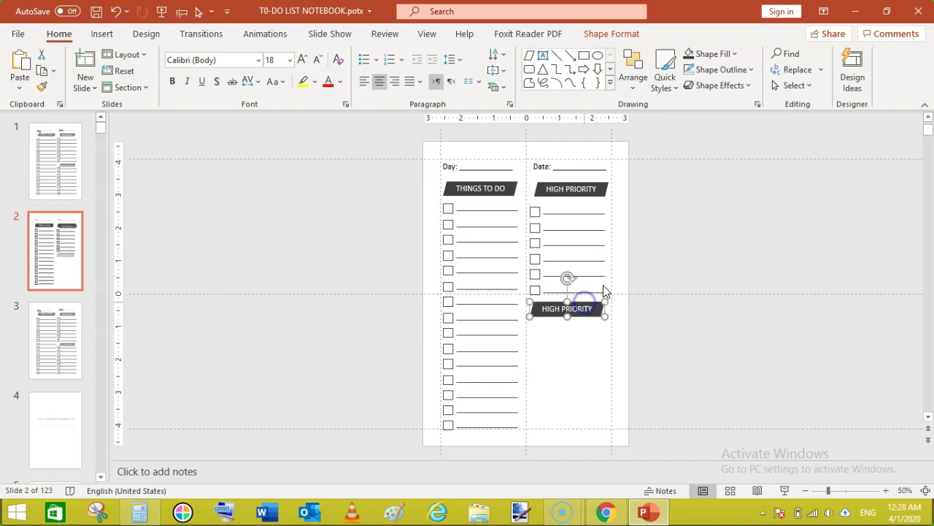
left_click(659, 254)
left_click_drag(642, 209, 527, 297)
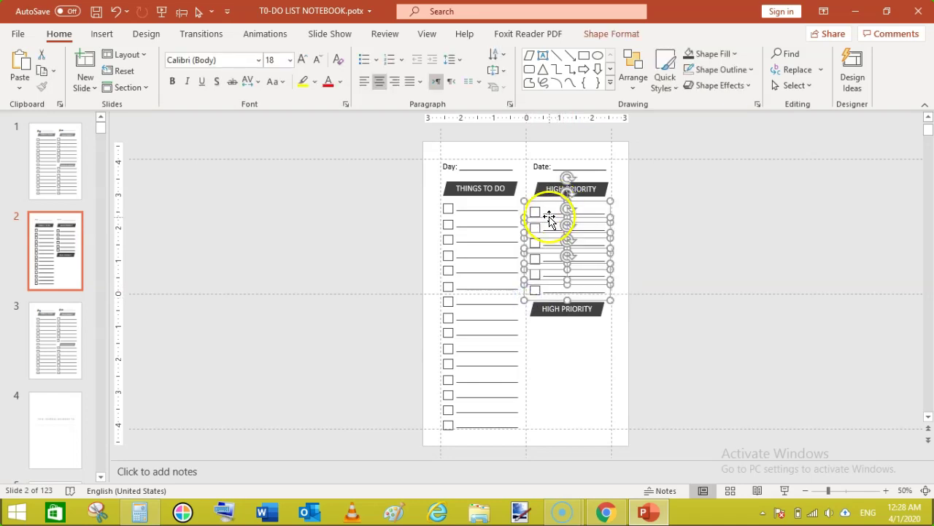
left_click_drag(549, 218, 549, 325)
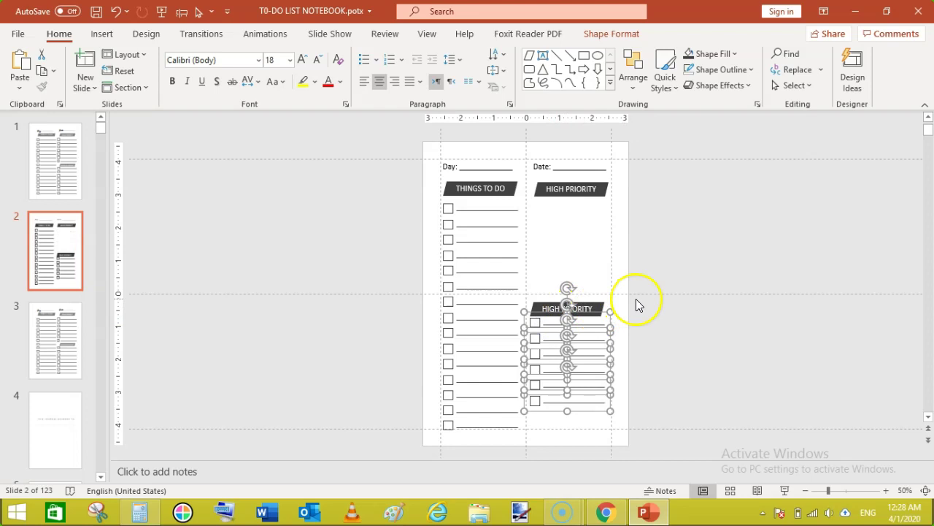
key("ctrl+z")
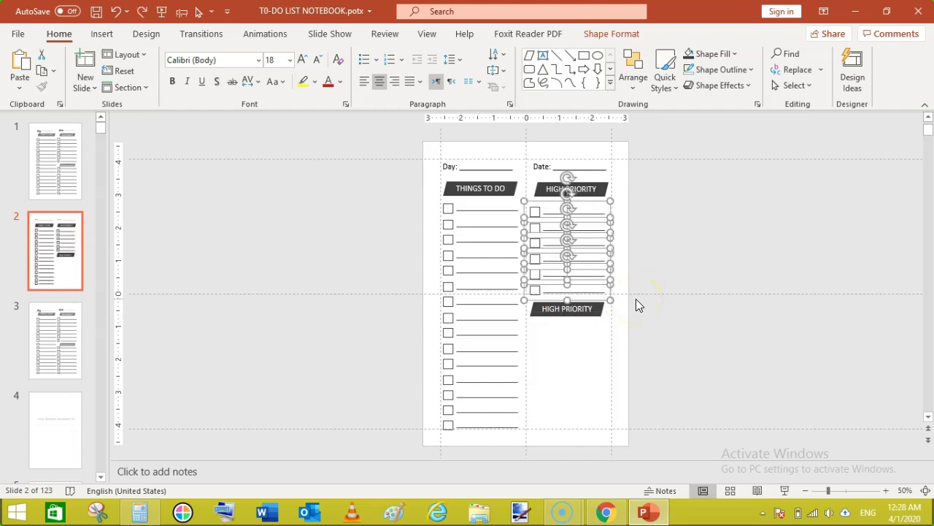
key("ctrl+d")
left_click(593, 216)
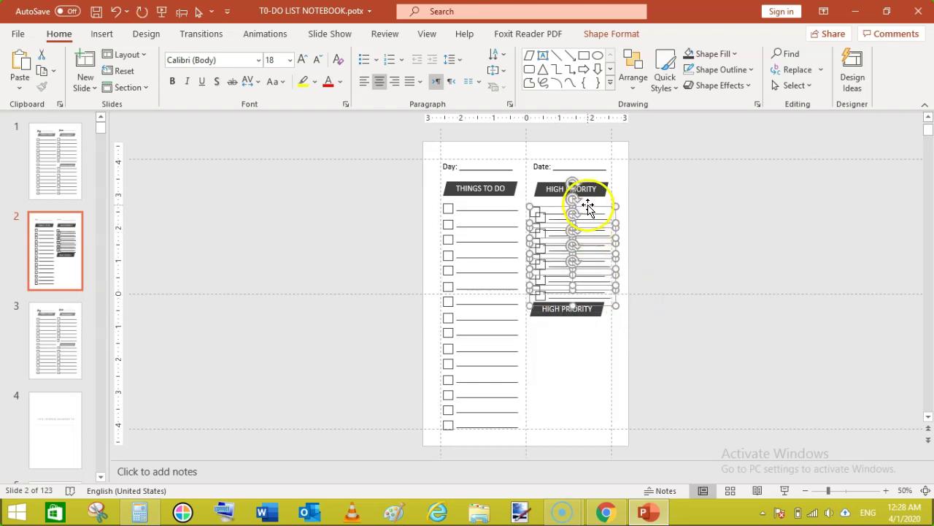
left_click_drag(591, 217, 587, 324)
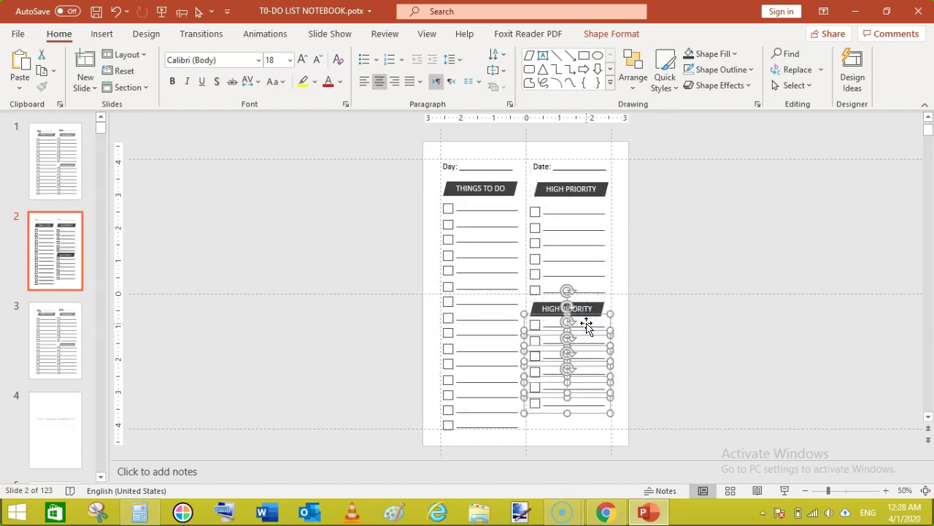
left_click(664, 328)
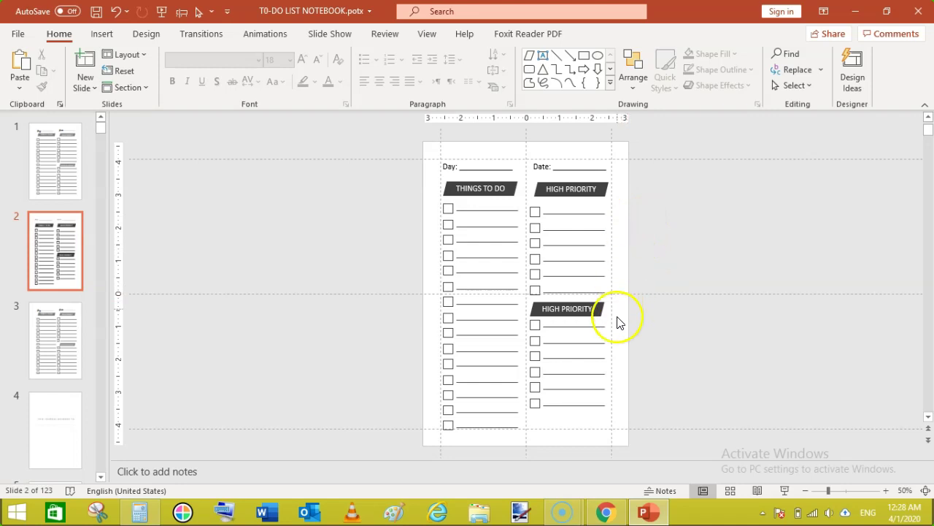
Add a seventh checkbox row below the bottom of the lower list
left_click(571, 410)
left_click_drag(572, 413, 559, 417)
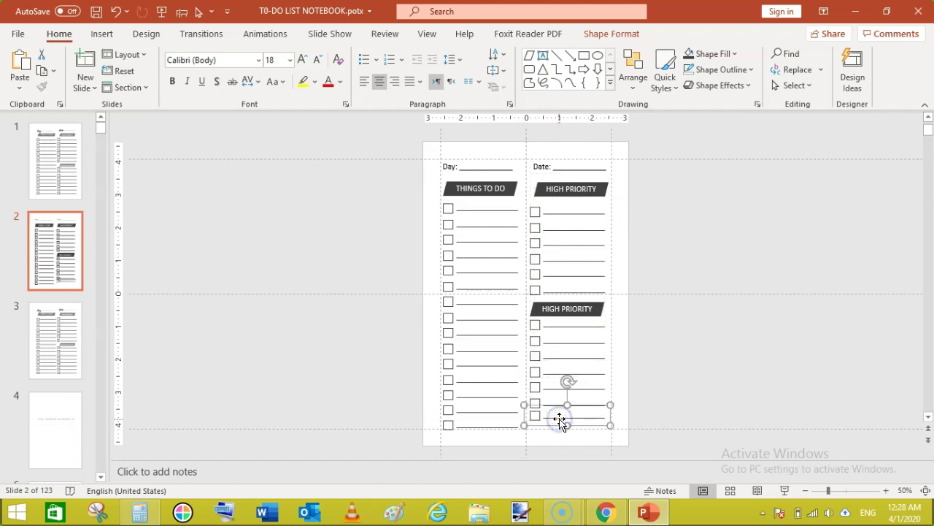
left_click(672, 383)
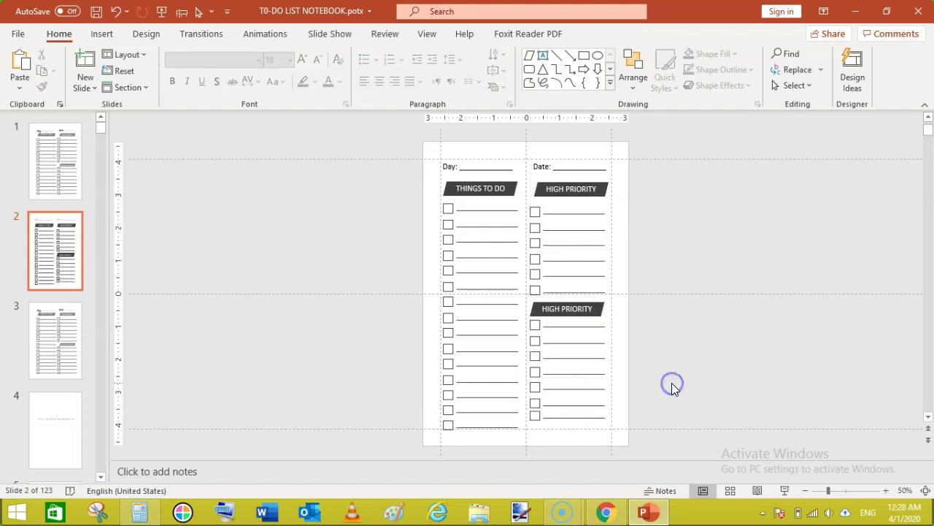
left_click(569, 420)
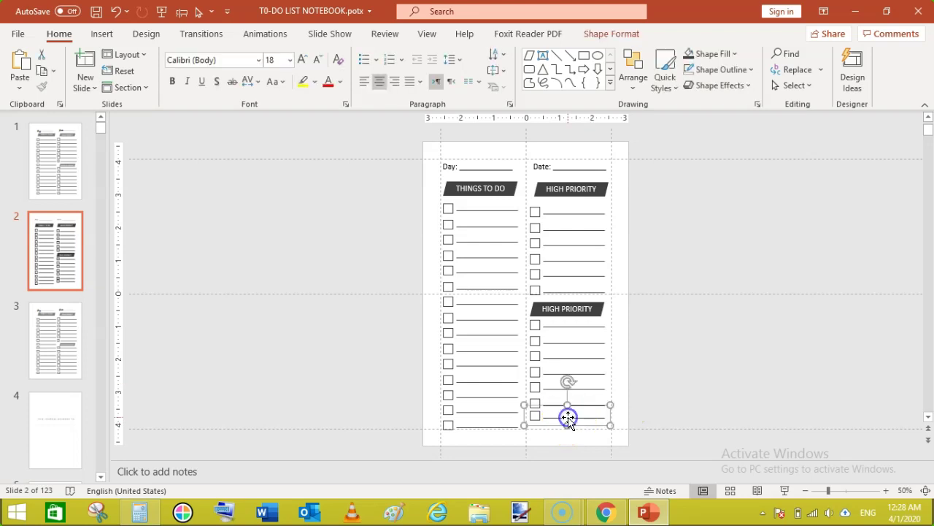
left_click(678, 348)
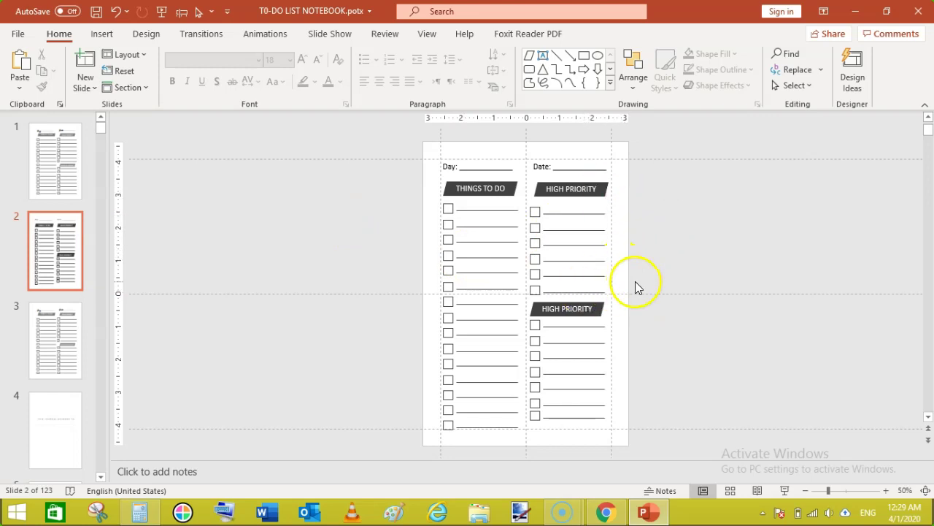
Nudge the second HIGH PRIORITY banner and its checkbox rows up slightly
left_click(594, 306)
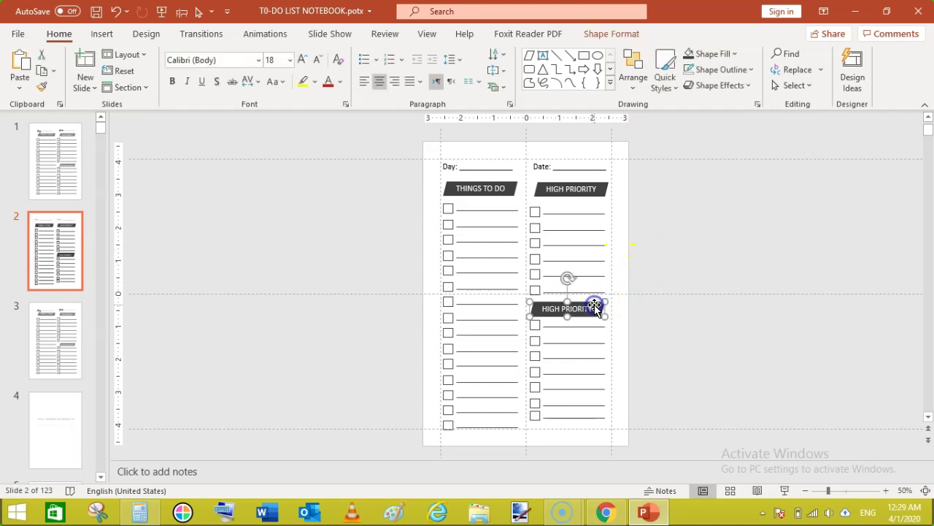
key("Up")
key("Up")
key("Up")
key("Up")
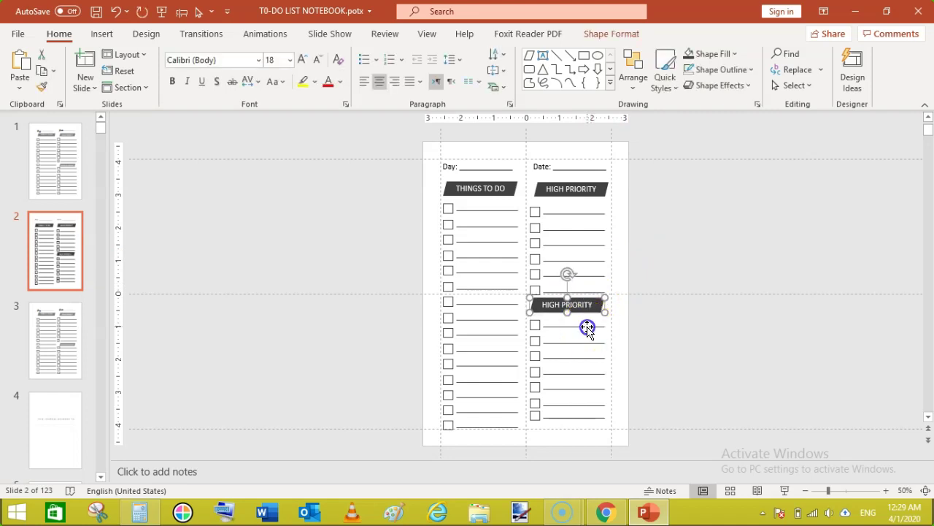
left_click(588, 328)
key("Up")
key("Up")
key("Up")
key("Up")
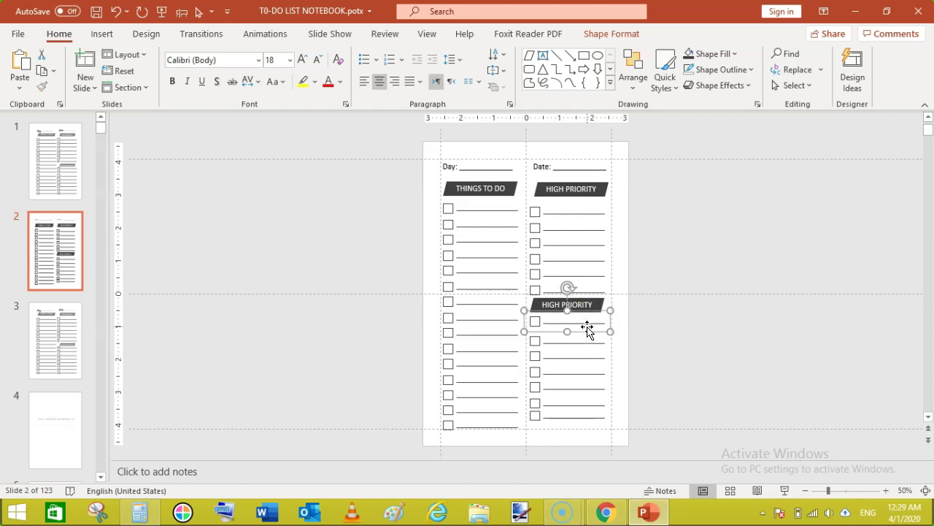
left_click(666, 347)
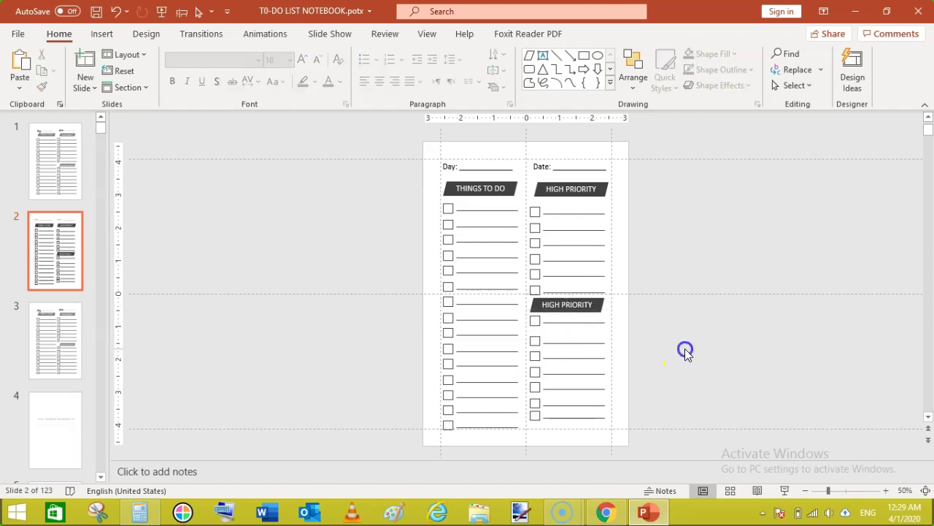
left_click_drag(641, 335, 526, 430)
key("Up")
key("Up")
key("Up")
key("Up")
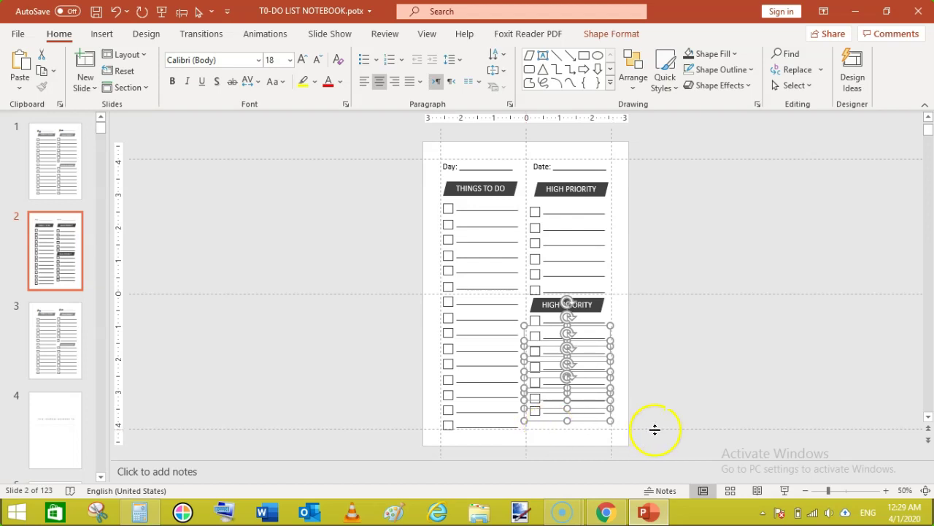
left_click(662, 377)
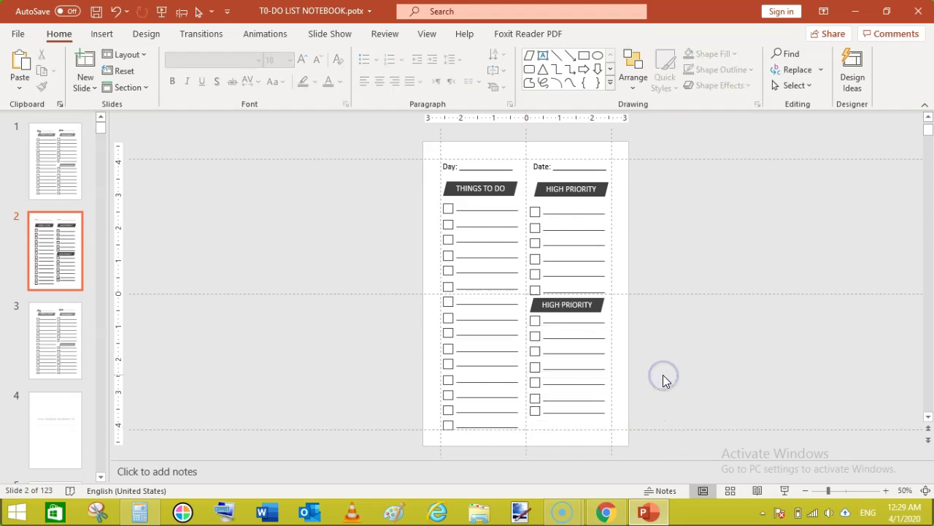
Copy the last checkbox row to the column's bottom as an eighth row, then select the list
left_click(560, 413)
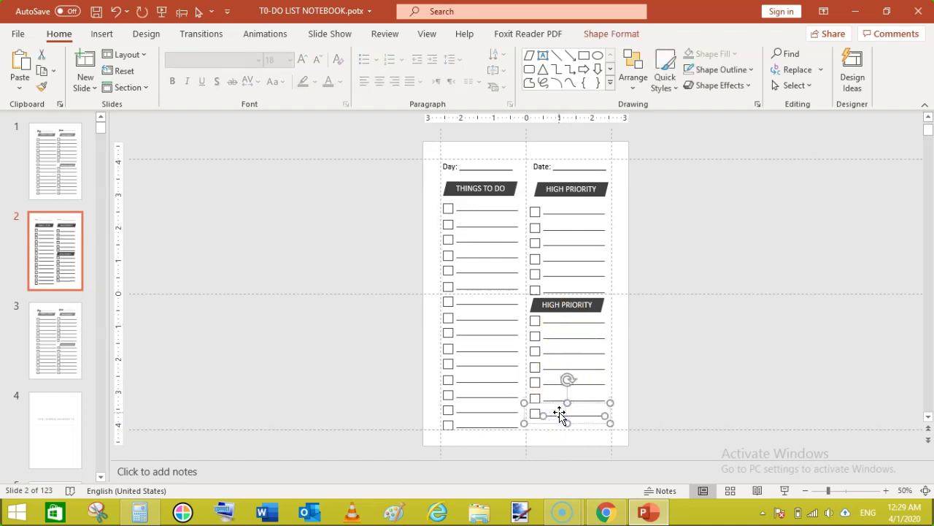
left_click(654, 391)
left_click(551, 416)
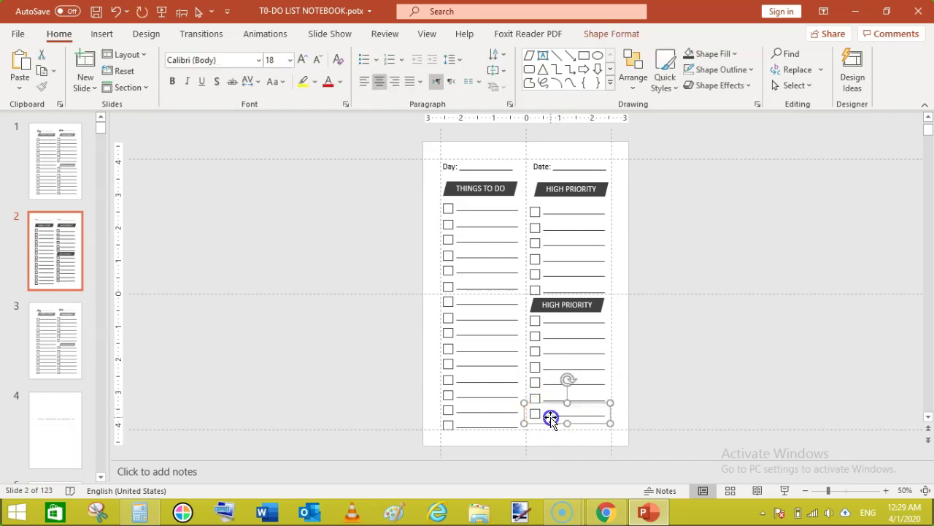
left_click_drag(551, 417, 559, 430)
left_click(700, 369)
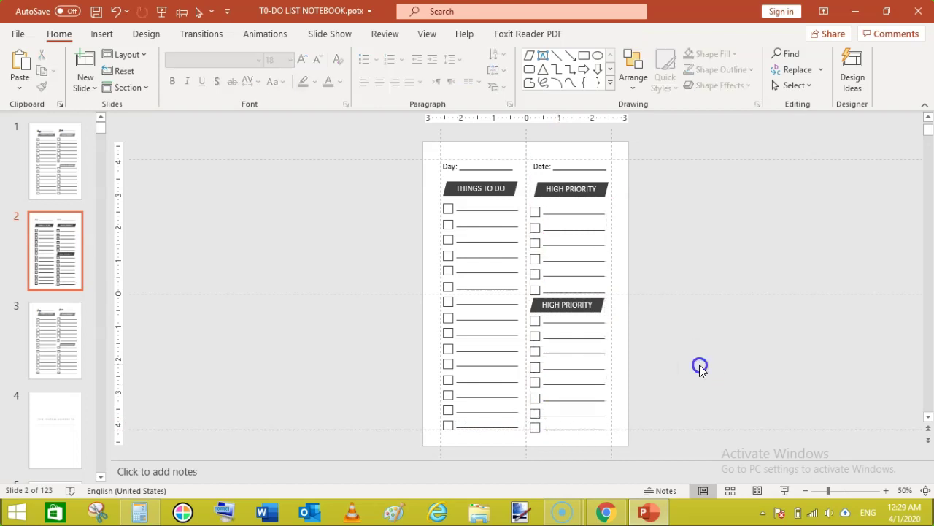
left_click_drag(647, 312, 528, 441)
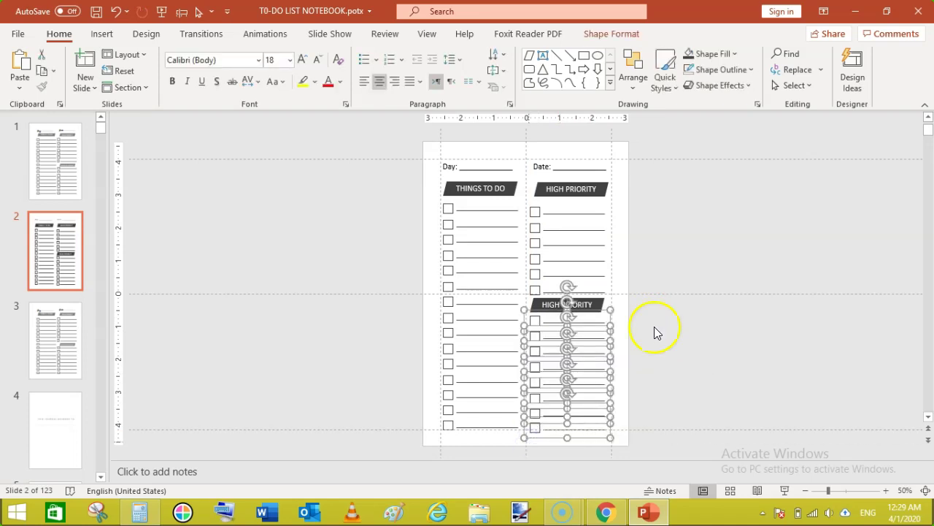
Distribute the second HIGH PRIORITY list's checkbox rows vertically for even spacing
left_click(612, 34)
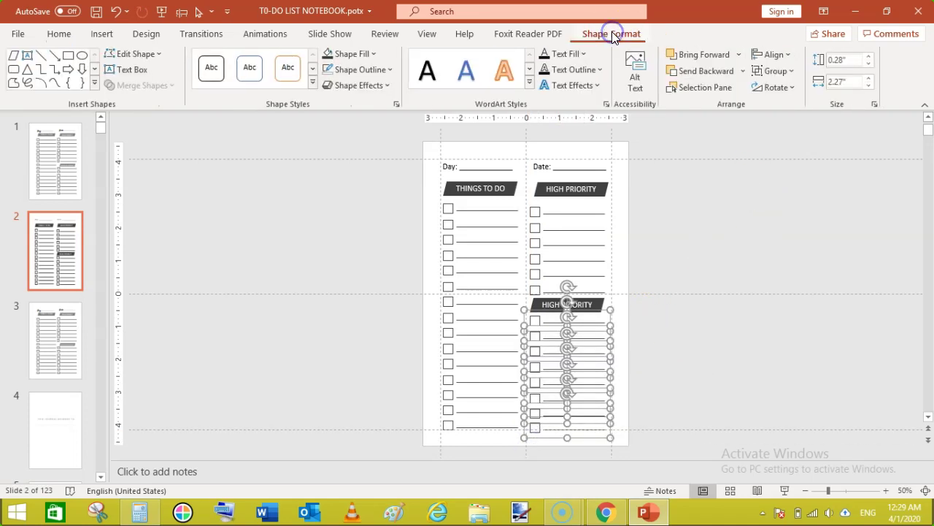
left_click(781, 54)
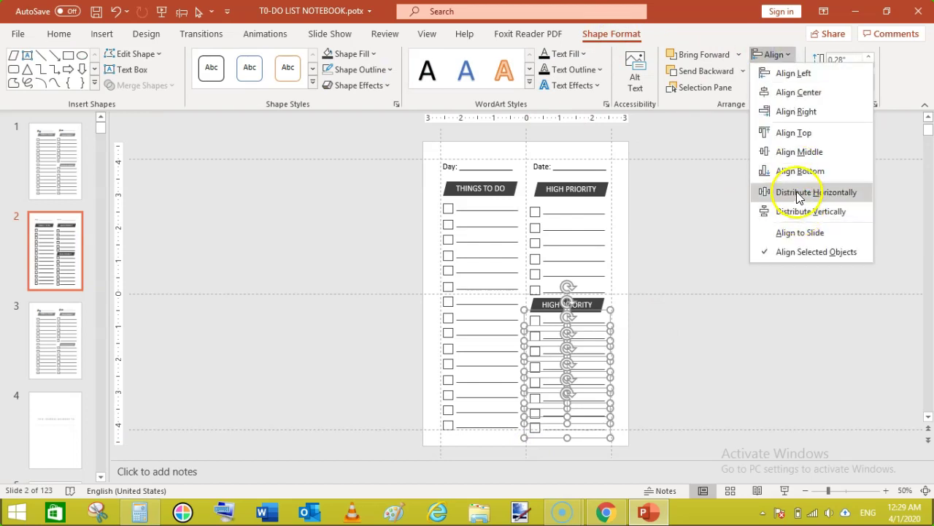
left_click(796, 211)
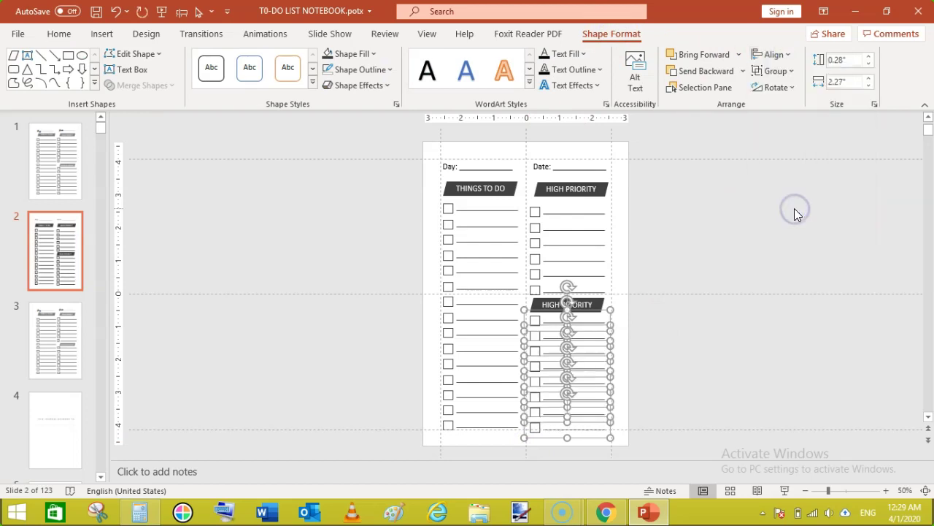
left_click(704, 332)
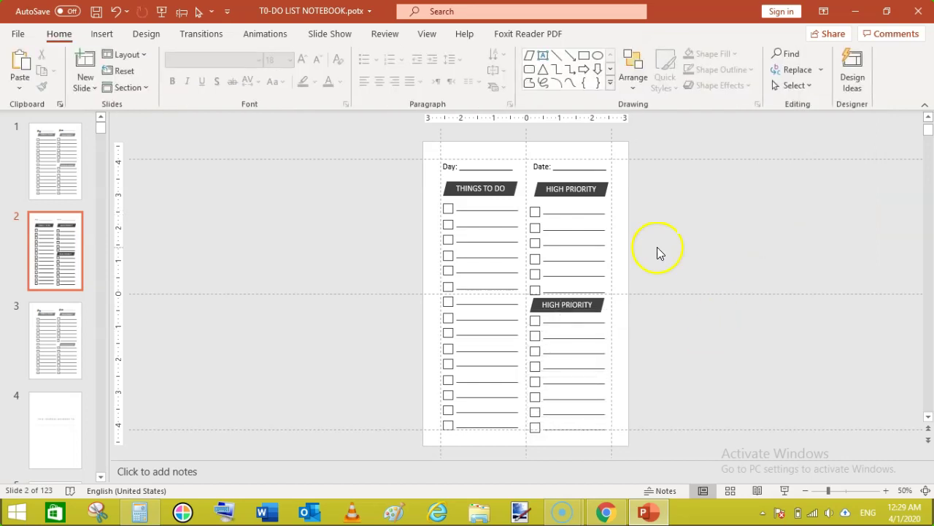
Distribute the checkbox rows under the top HIGH PRIORITY banner vertically as well
left_click_drag(630, 208, 527, 298)
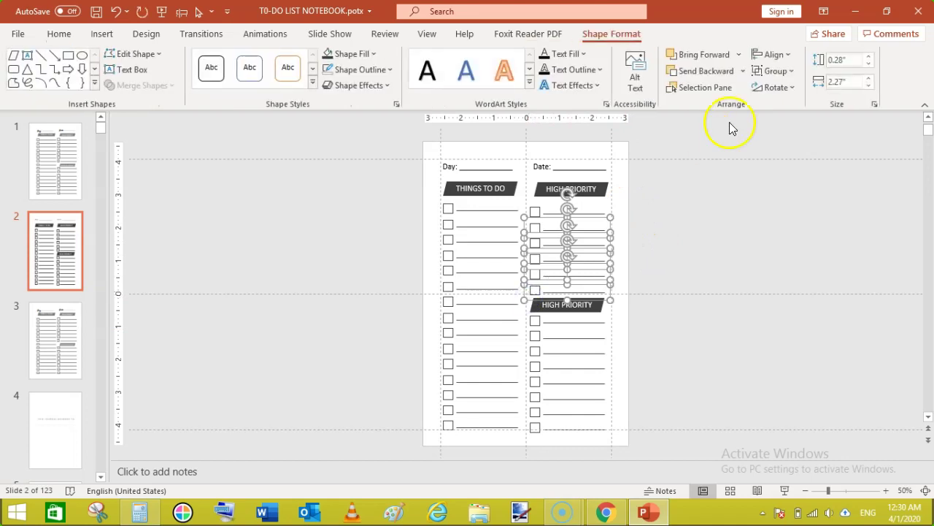
left_click(791, 57)
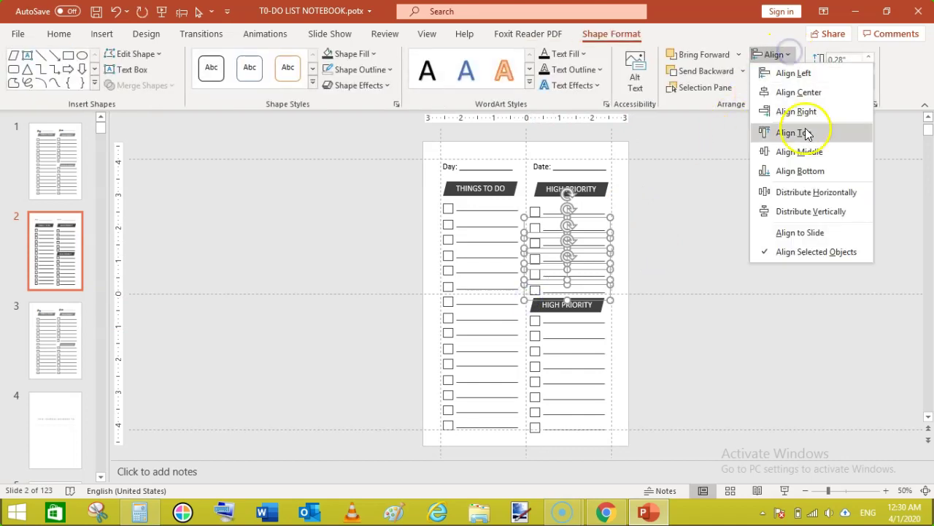
left_click(811, 211)
left_click(743, 225)
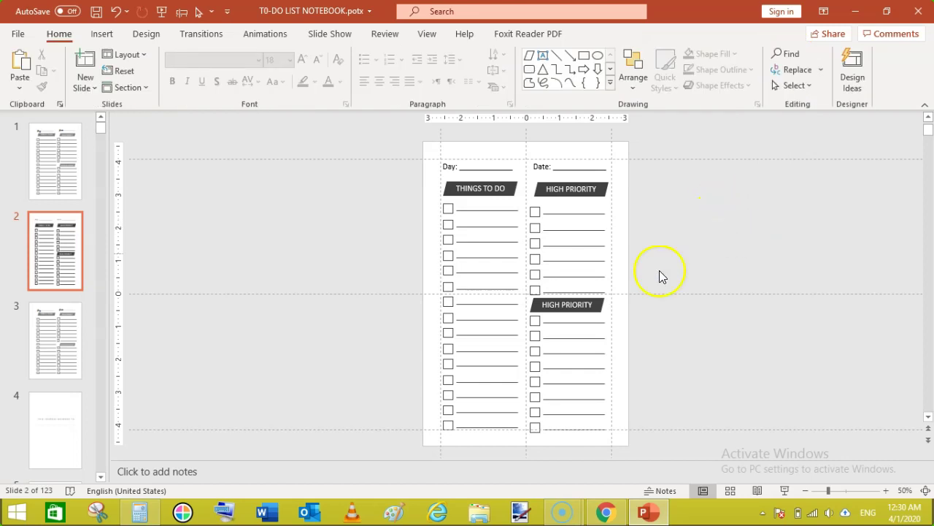
Change the Day: label's font to White Crystal Script
left_click(688, 317)
left_click(447, 167)
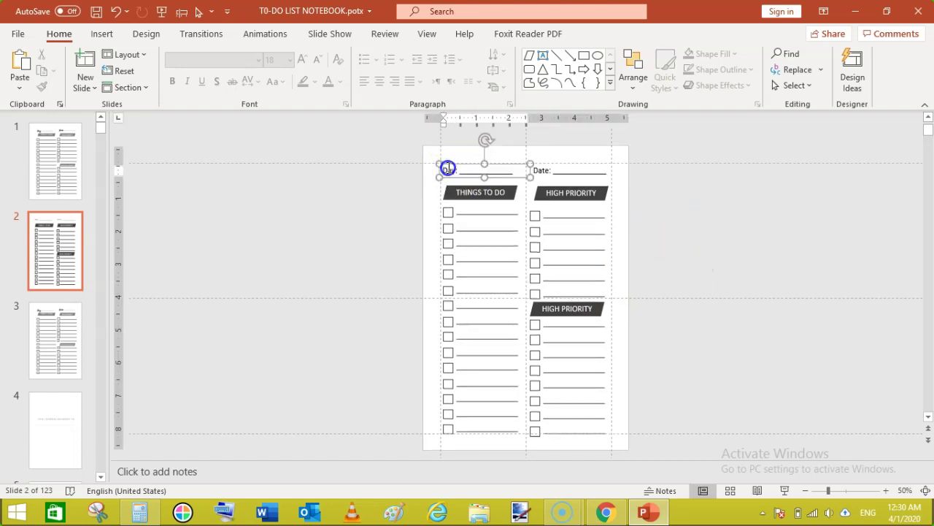
double_click(447, 167)
left_click(444, 171)
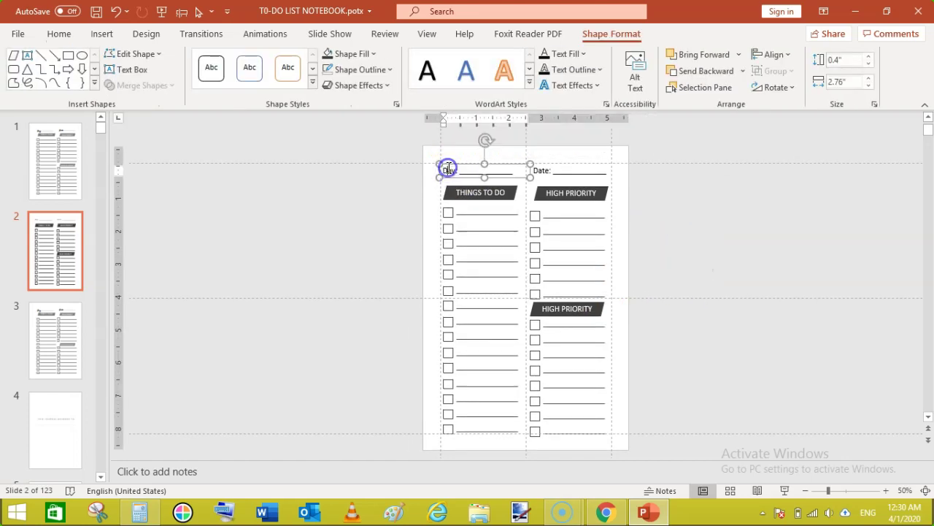
left_click_drag(444, 170, 459, 172)
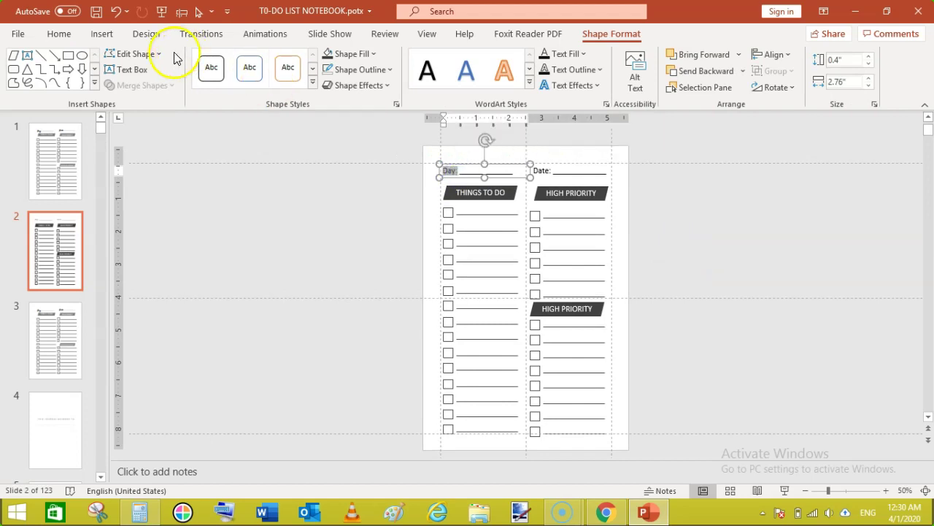
left_click(62, 34)
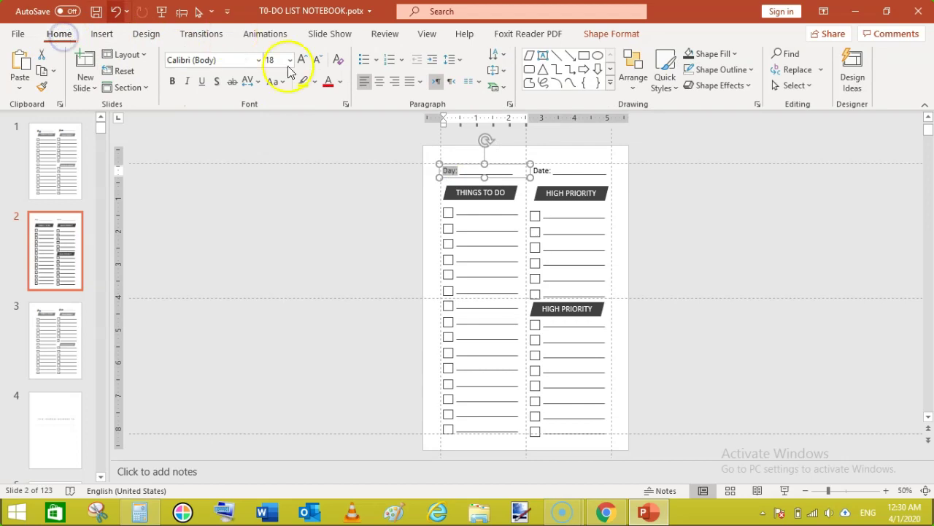
left_click(260, 62)
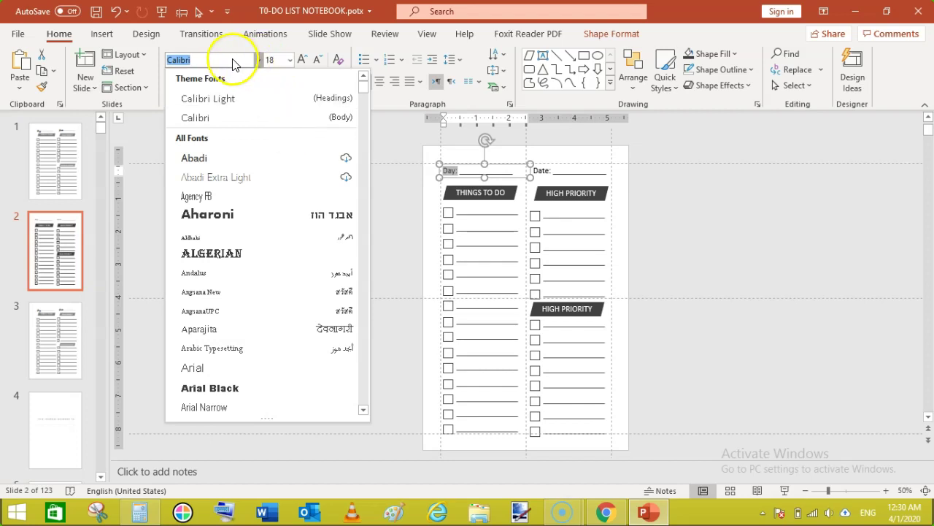
type("White Crystal Script")
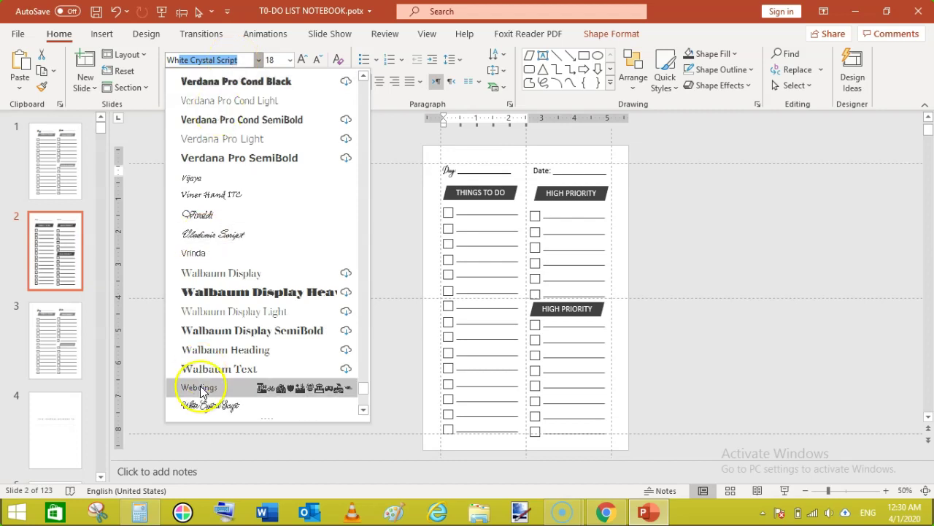
left_click(215, 407)
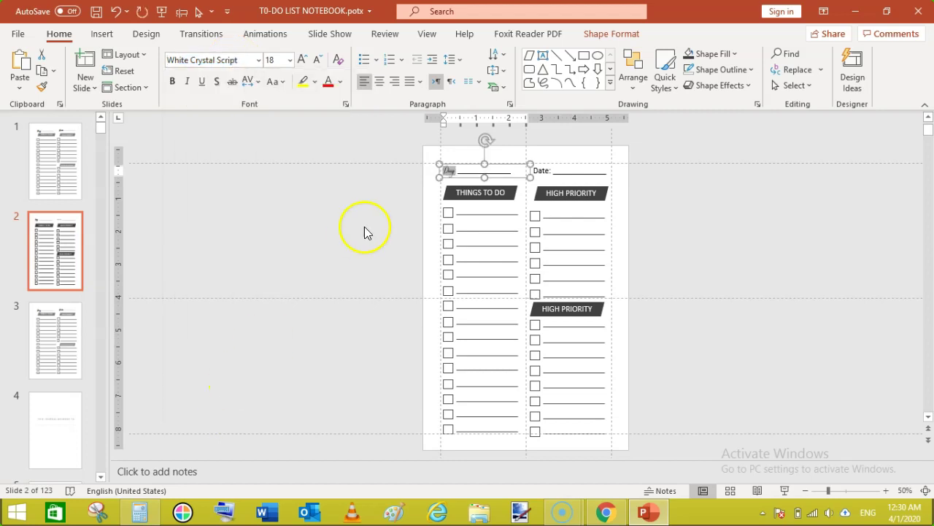
Apply White Crystal Script to the Date: label too
double_click(545, 171)
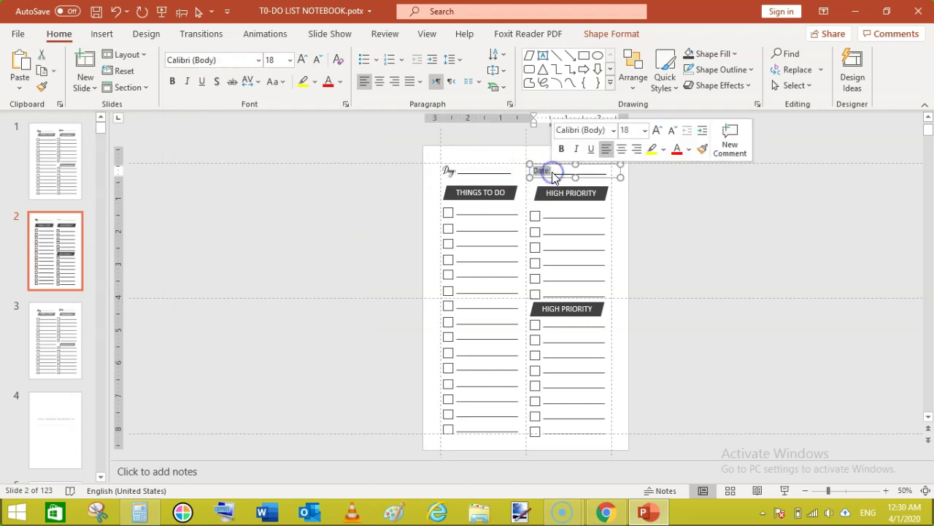
left_click(258, 59)
left_click(242, 156)
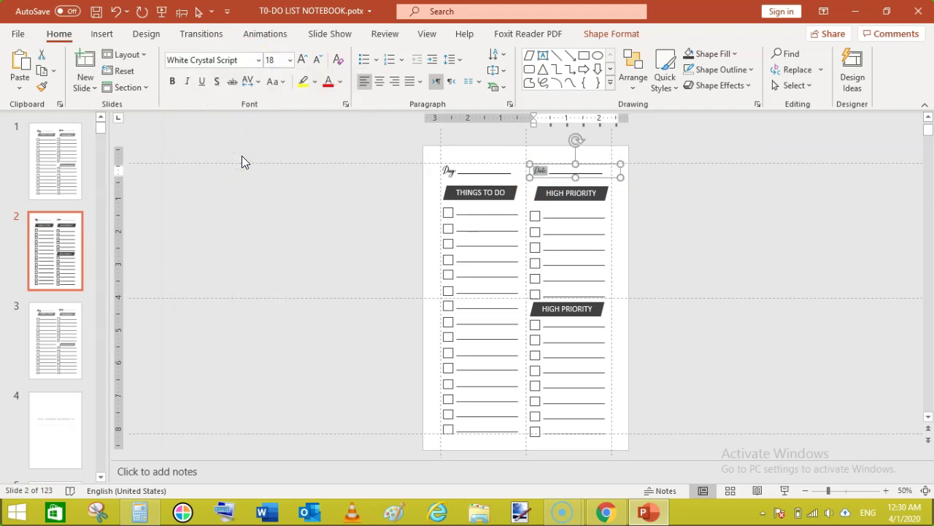
left_click(722, 228)
Zoom in on slide 2 to inspect the details, then zoom back out to fit
left_click(789, 403)
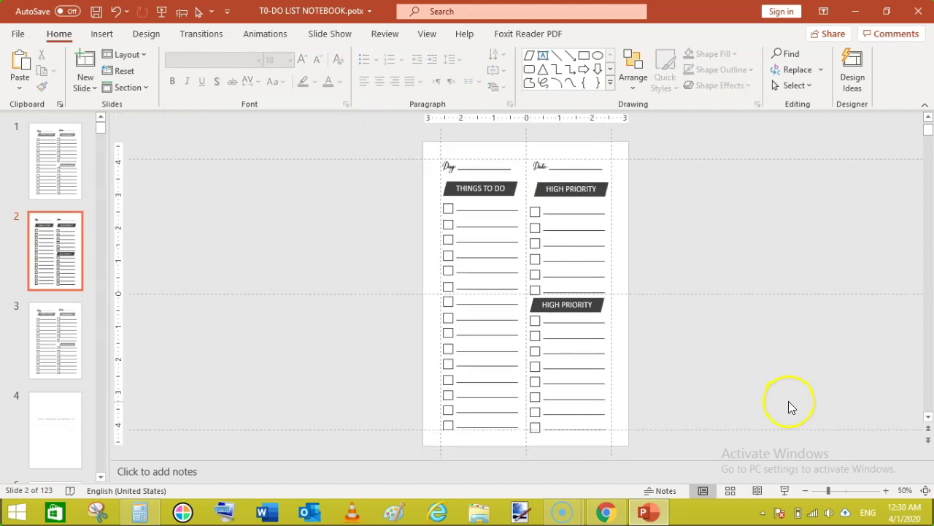
left_click(733, 355)
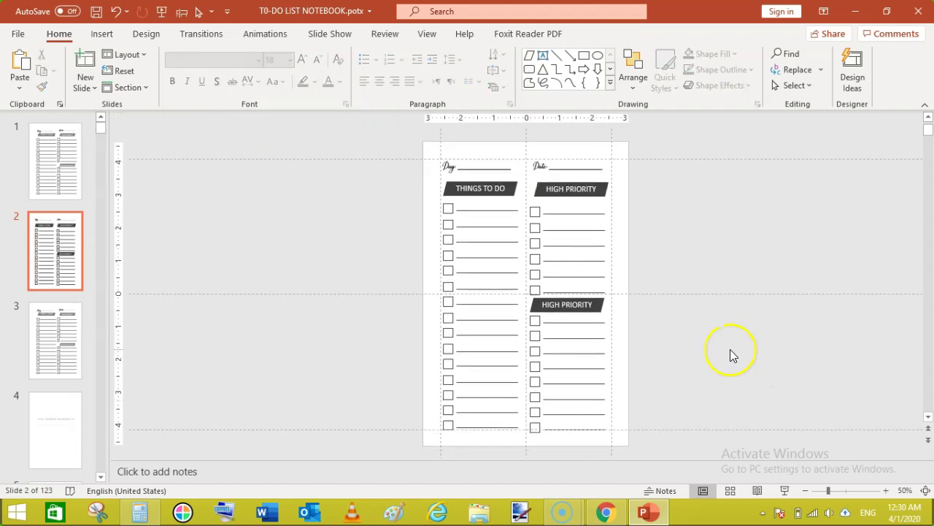
left_click(885, 490)
left_click(886, 490)
left_click(885, 491)
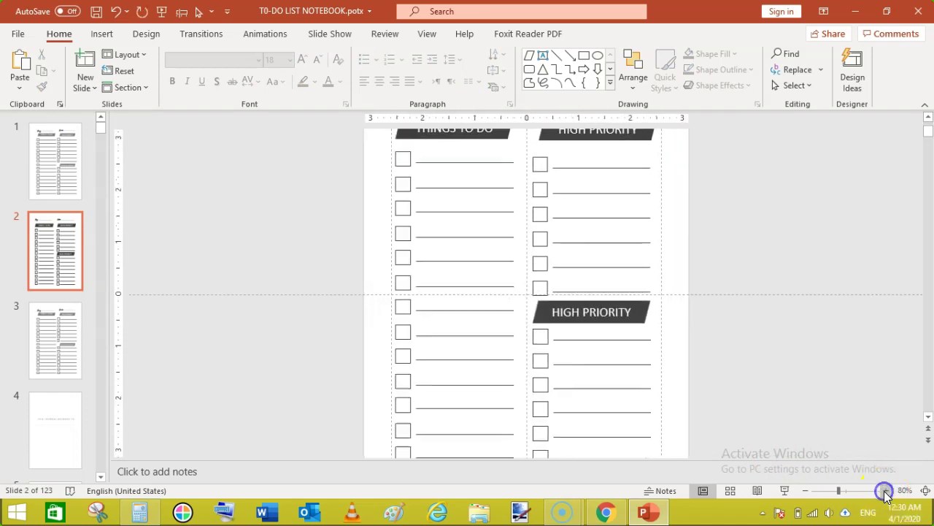
left_click(885, 491)
left_click_drag(928, 132, 928, 122)
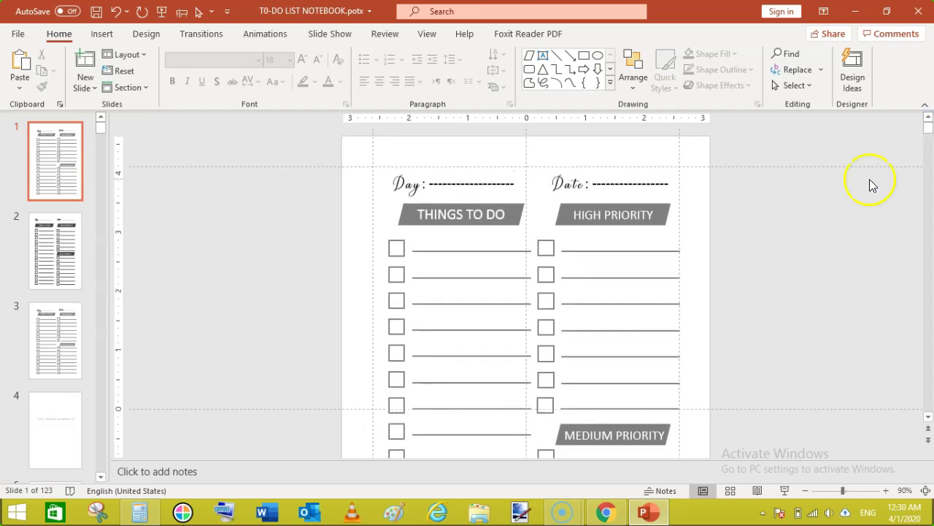
left_click(806, 491)
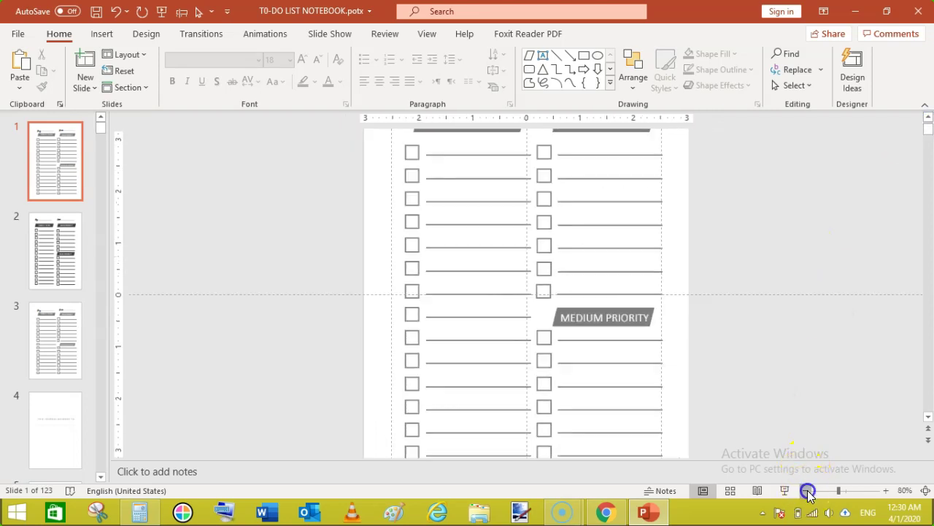
left_click(806, 490)
left_click(806, 491)
left_click(806, 491)
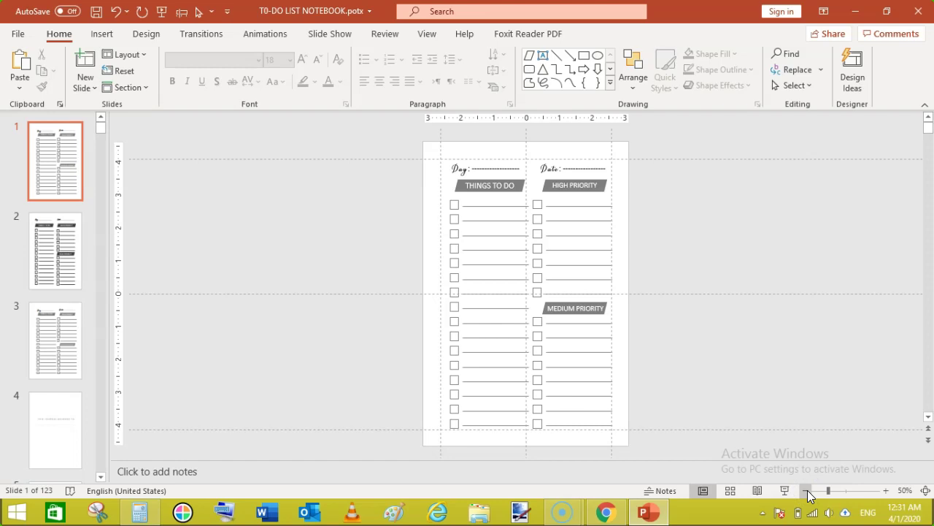
View slide 1's grey to-do page and bring up the Slide Show settings
left_click(72, 263)
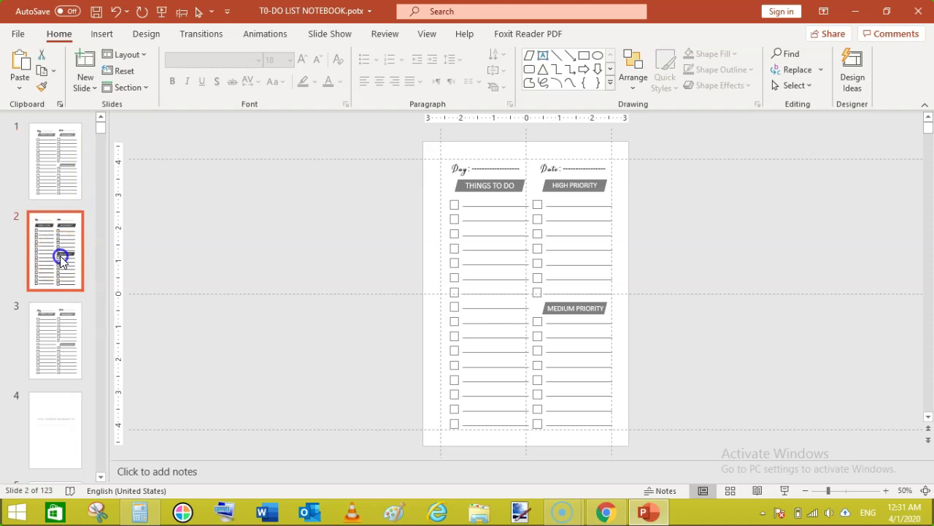
left_click(62, 193)
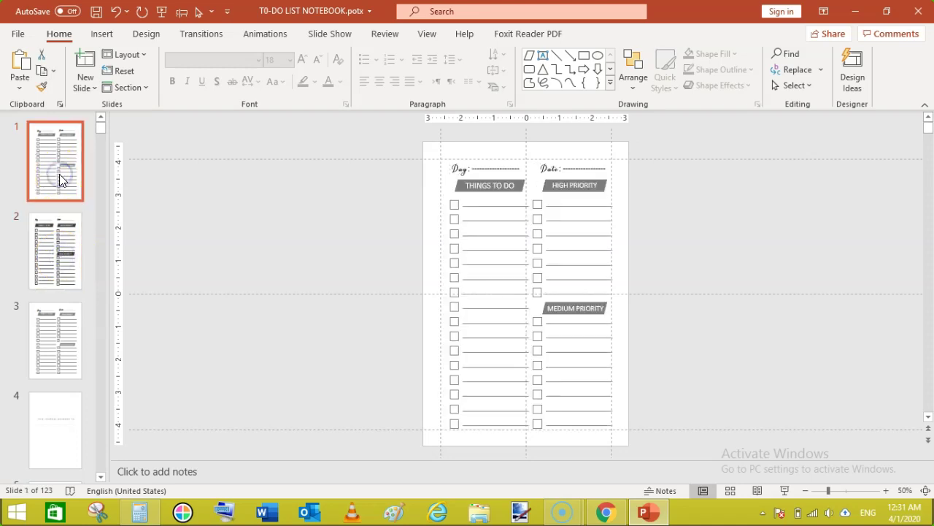
left_click(332, 35)
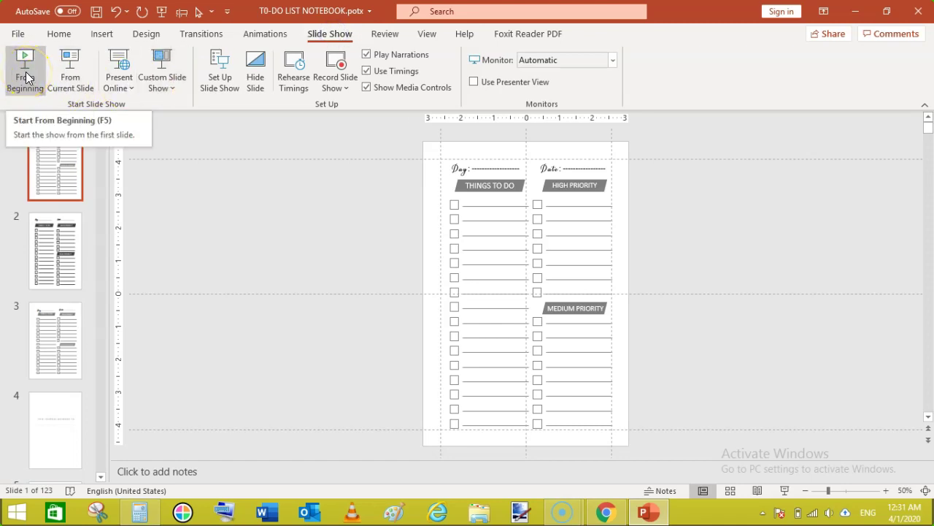
Run the slide show from the beginning and advance through the to-do pages
left_click(25, 76)
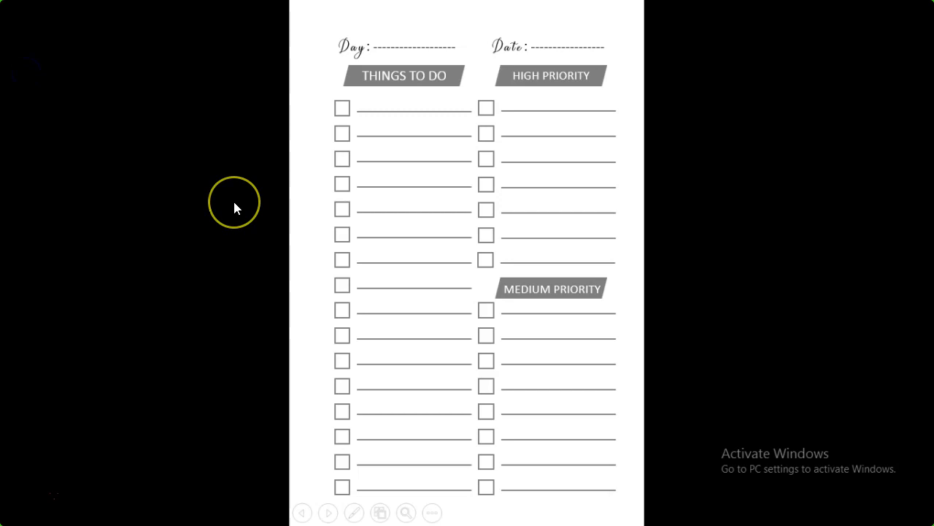
left_click(234, 202)
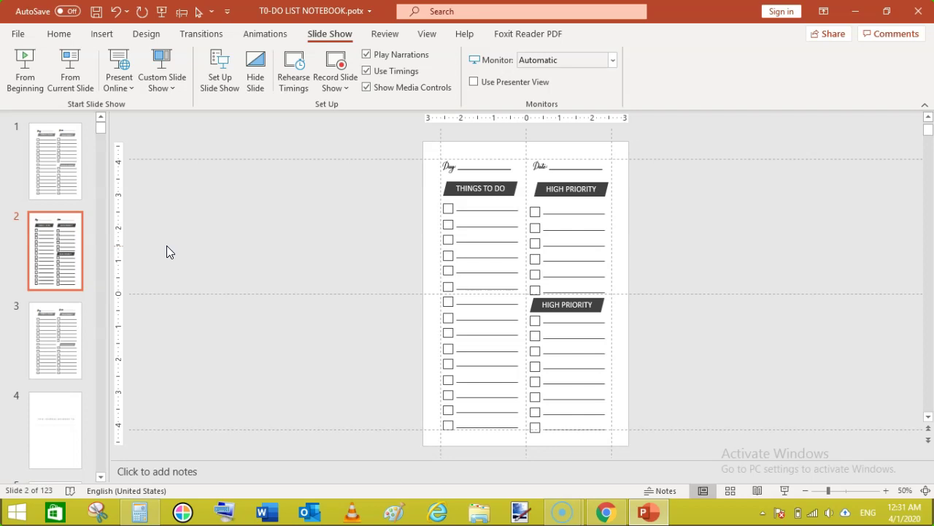
Bring Chrome to the front and scroll through the YouTube channel's Videos page
left_click(178, 225)
left_click(325, 280)
left_click(376, 353)
left_click(605, 515)
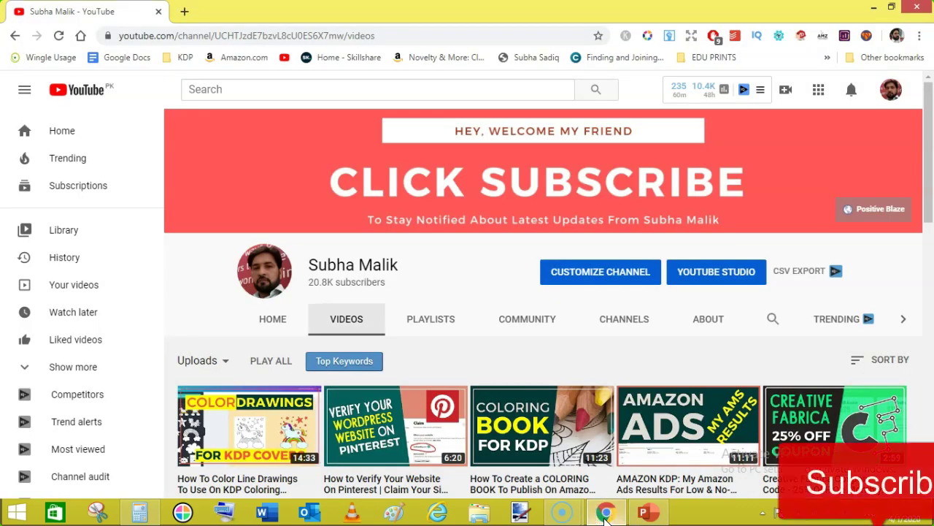
left_click(931, 161)
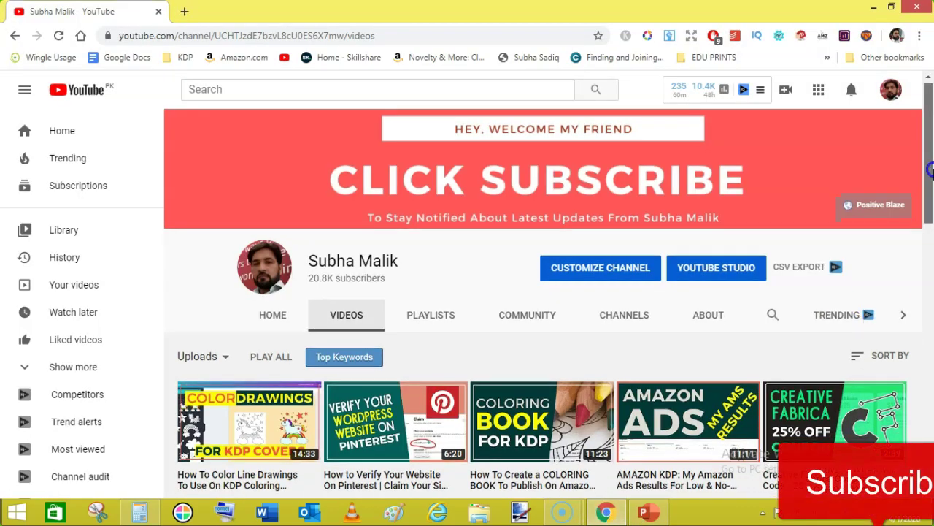
scroll(931, 190, "down", 2)
scroll(931, 216, "down", 1)
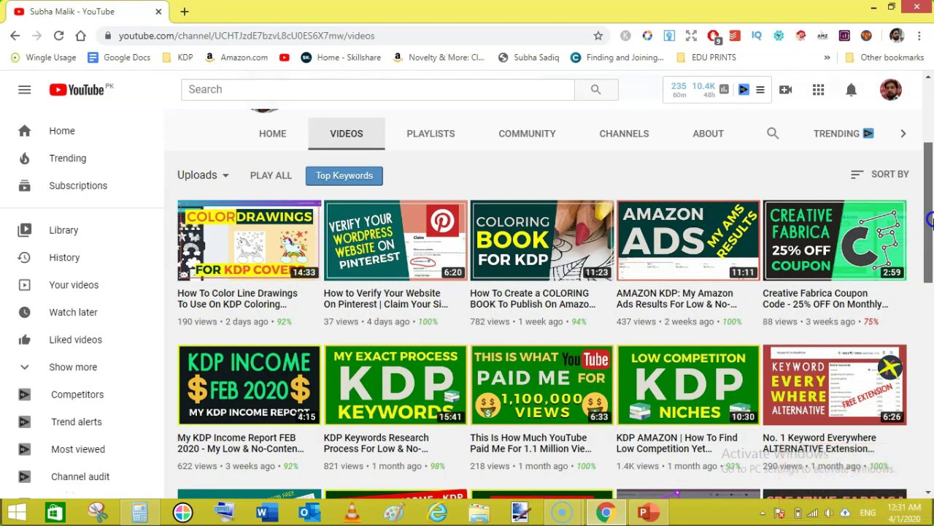
mouse_move(932, 219)
left_mouse_down()
mouse_move(930, 267)
mouse_move(923, 175)
mouse_move(932, 280)
mouse_move(918, 179)
mouse_move(923, 216)
left_mouse_up()
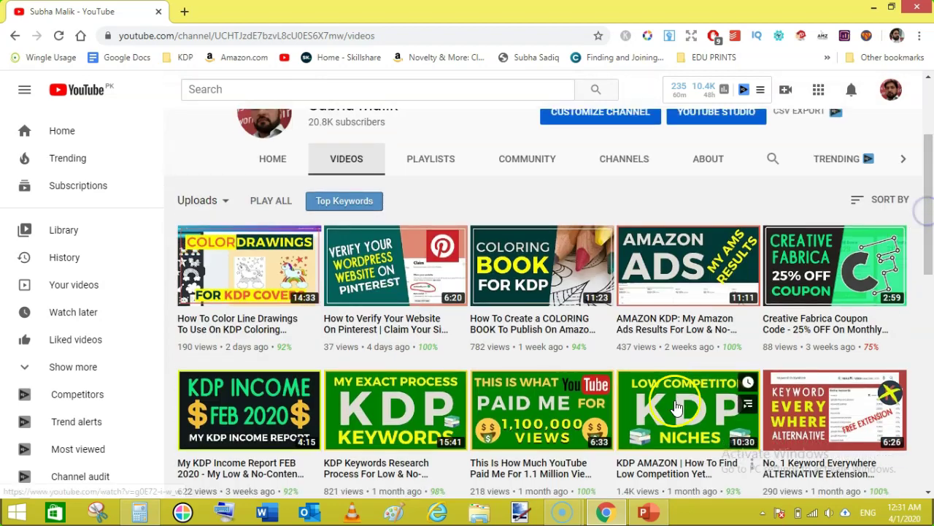